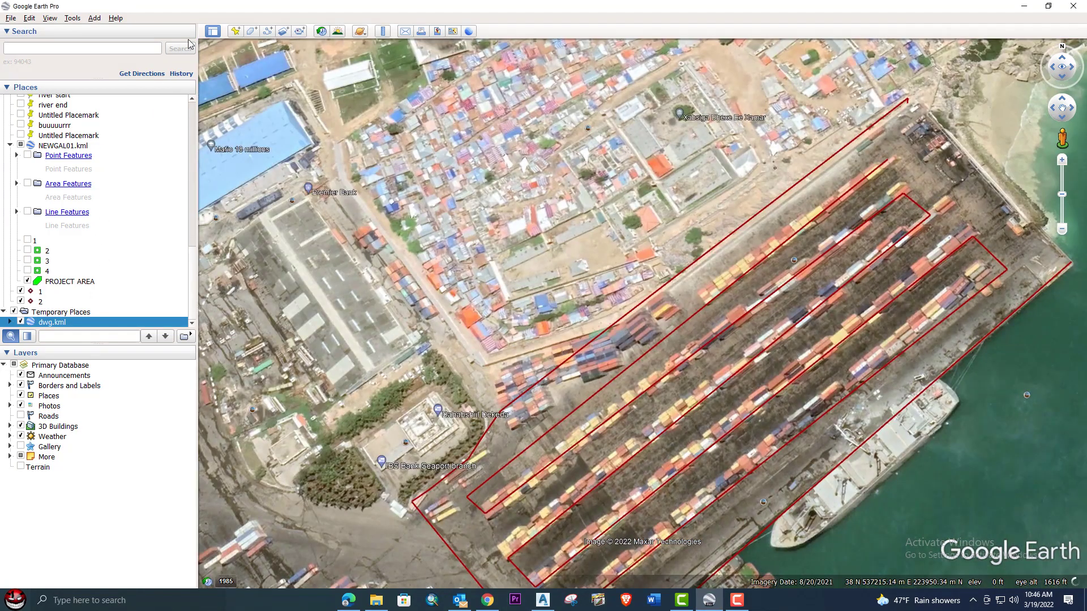
click(212, 31)
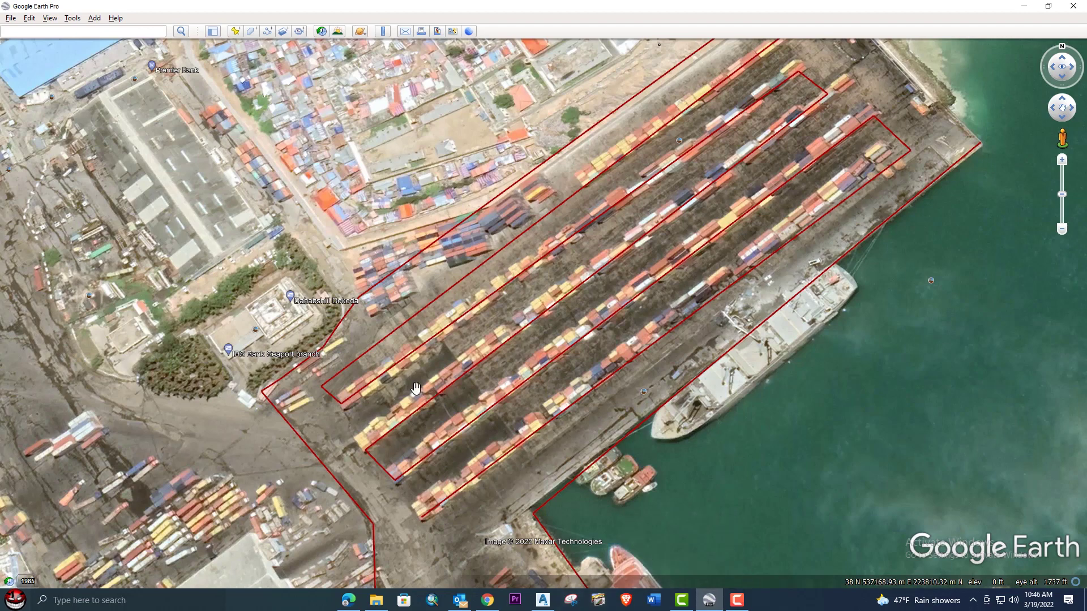
click(213, 31)
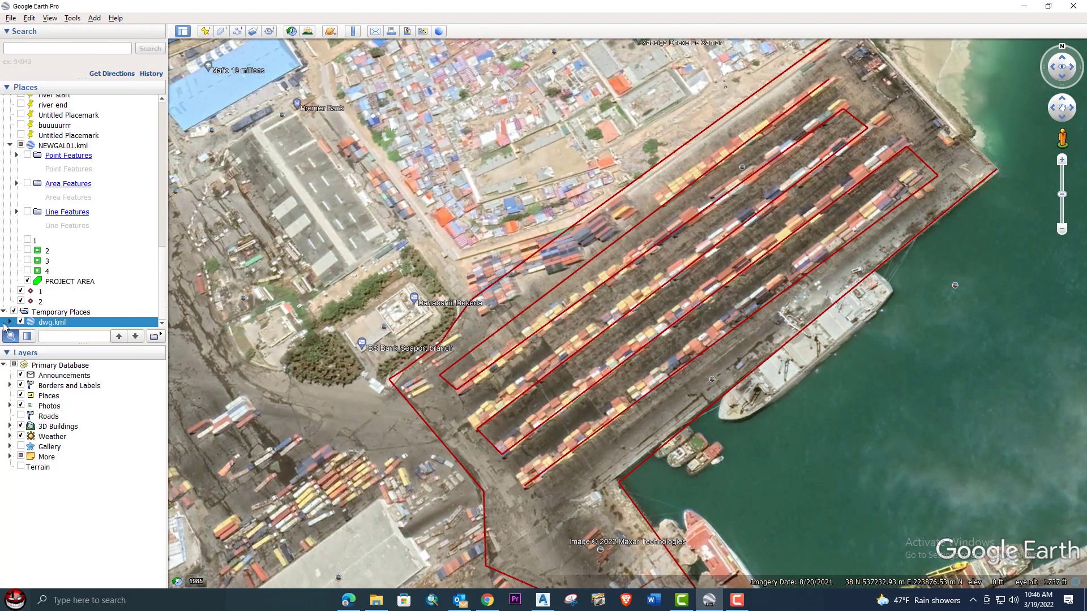
click(10, 322)
click(9, 325)
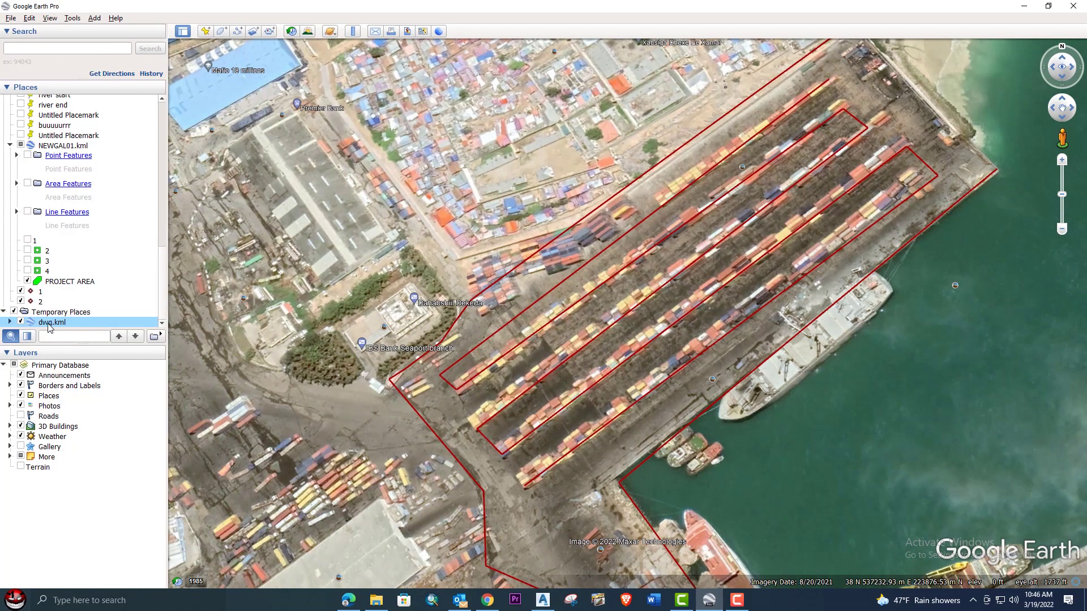
right_click(50, 324)
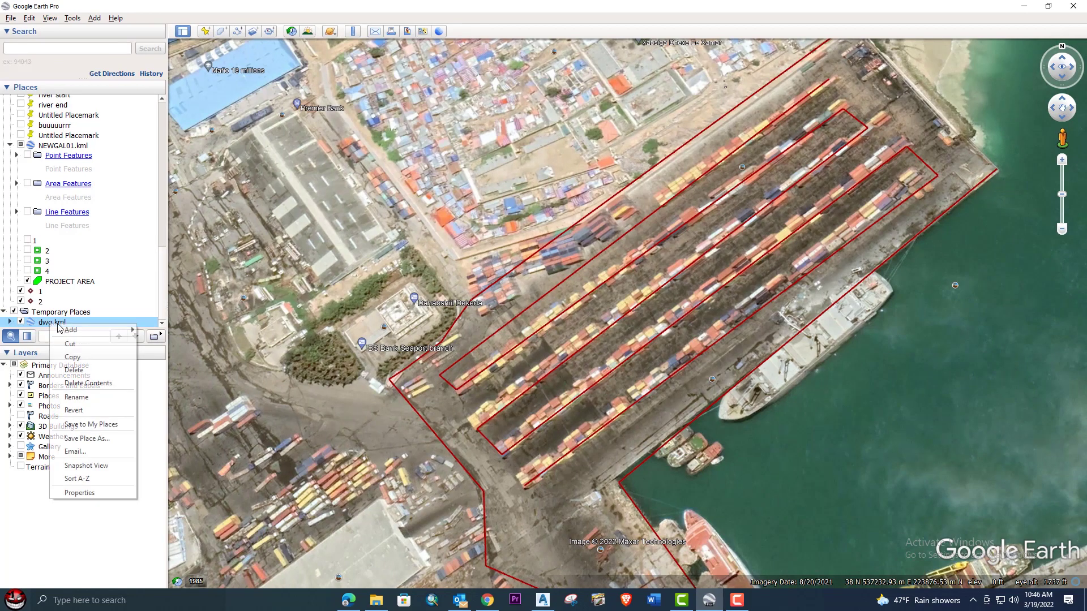
click(95, 439)
click(137, 273)
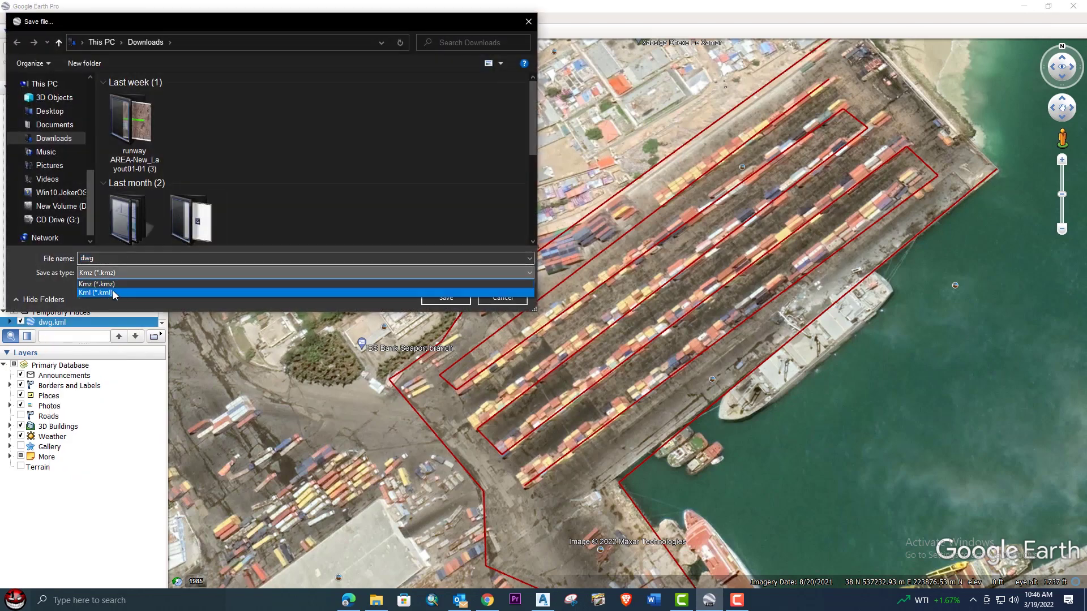
click(115, 293)
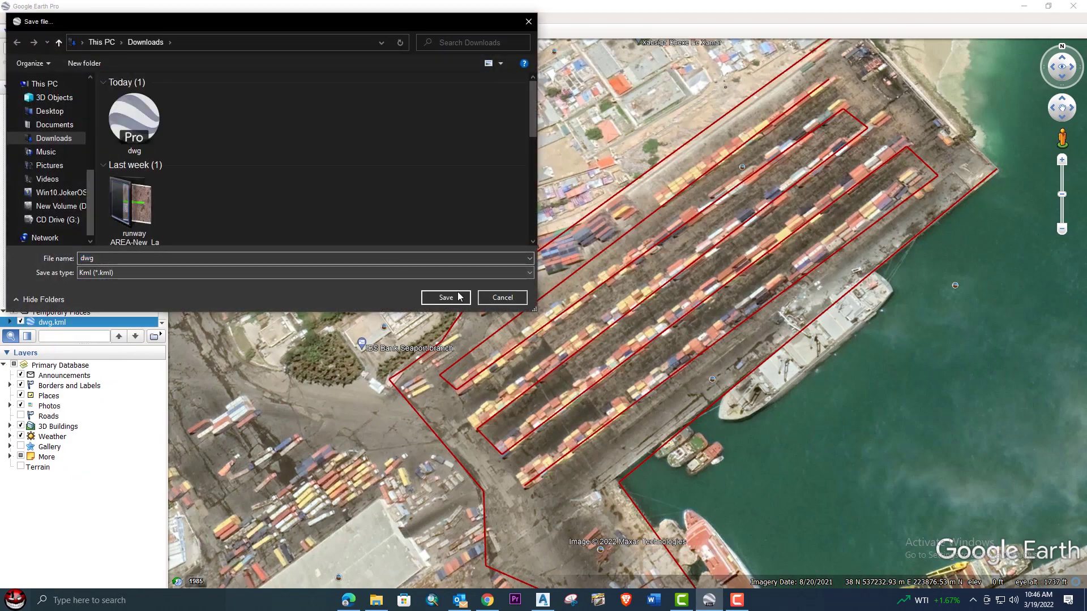
click(502, 298)
Switch to Drawing7 in Civil 3D and bring up the tools for managing and loading applications
click(560, 600)
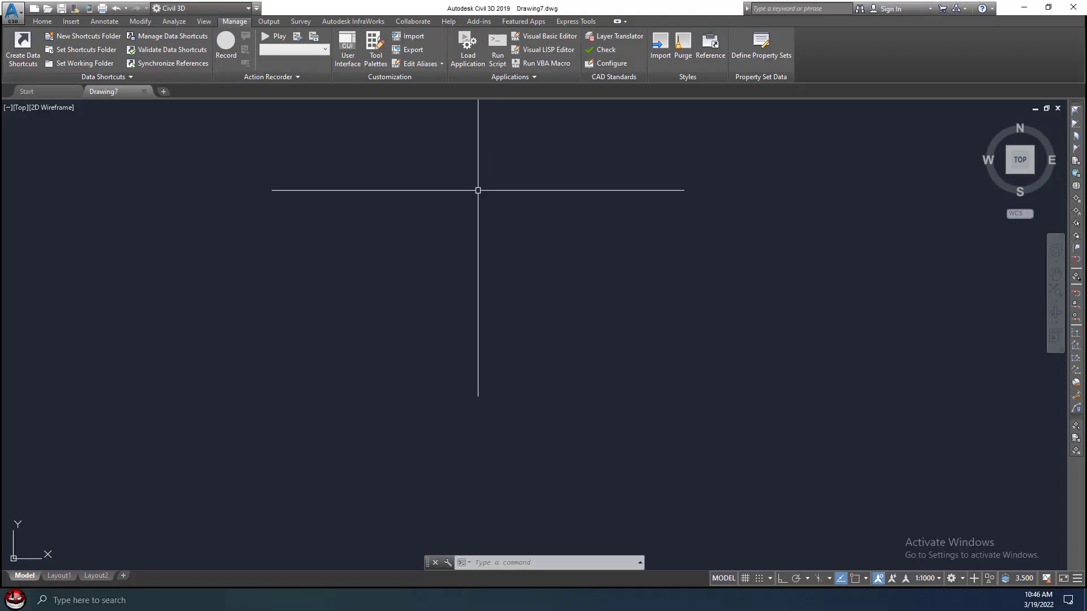
click(479, 187)
click(35, 21)
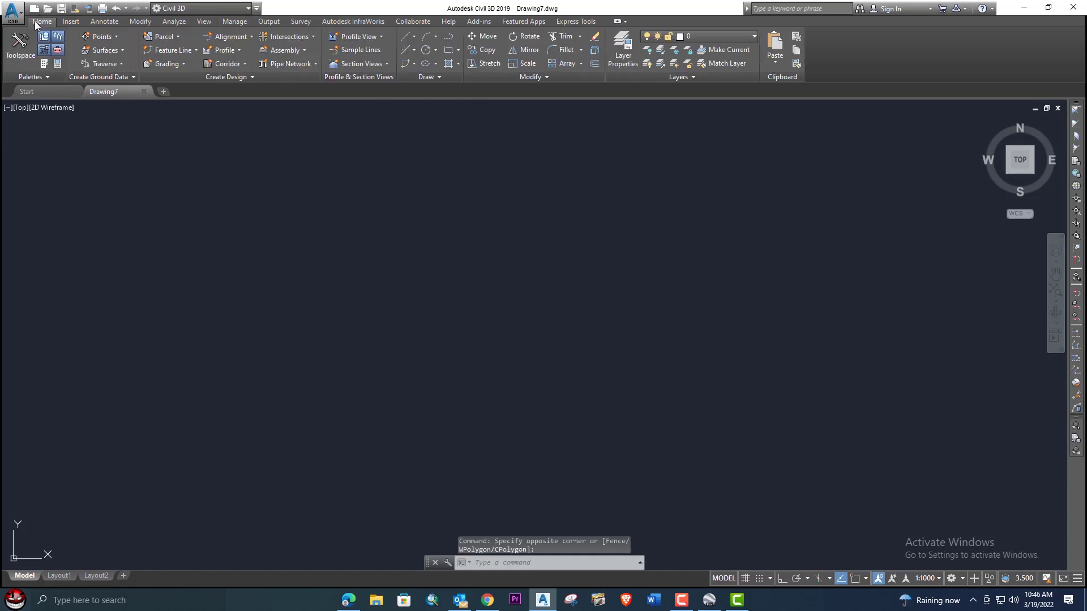
click(235, 22)
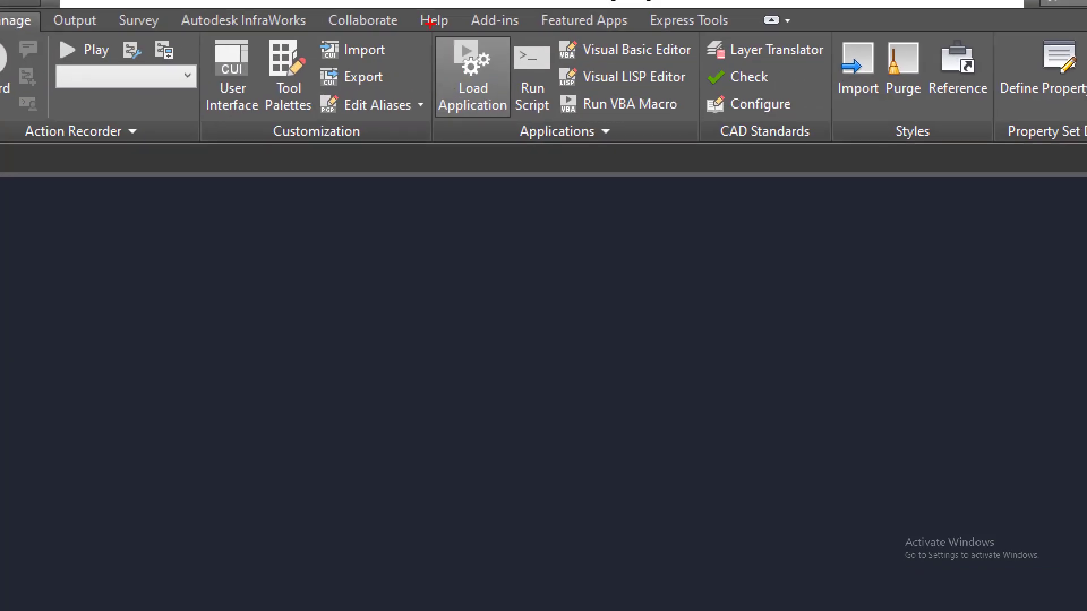
mouse_move(429, 23)
mouse_down()
mouse_move(472, 101)
mouse_move(505, 119)
mouse_up()
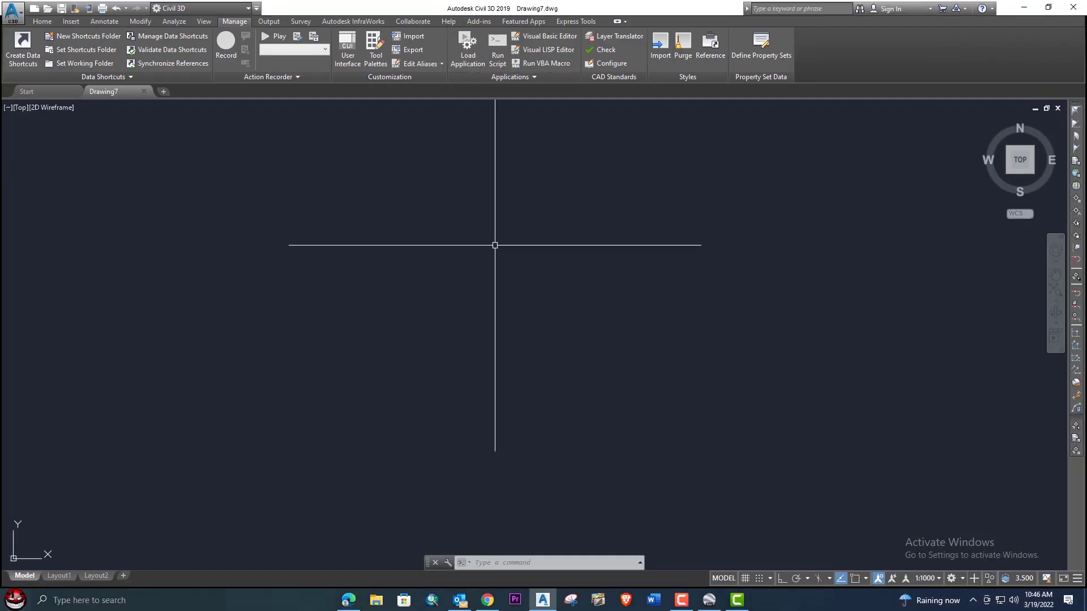
Load the KML to DWG (1) application from the lisp folder with APPLOAD and close the loading dialog
text(AP)
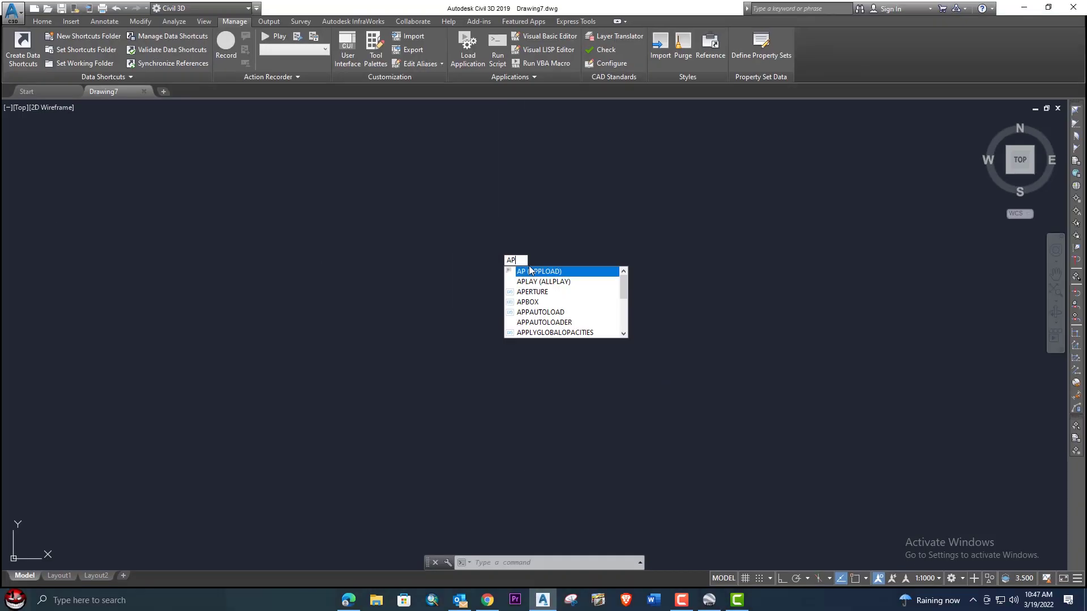
key(Escape)
text(AP)
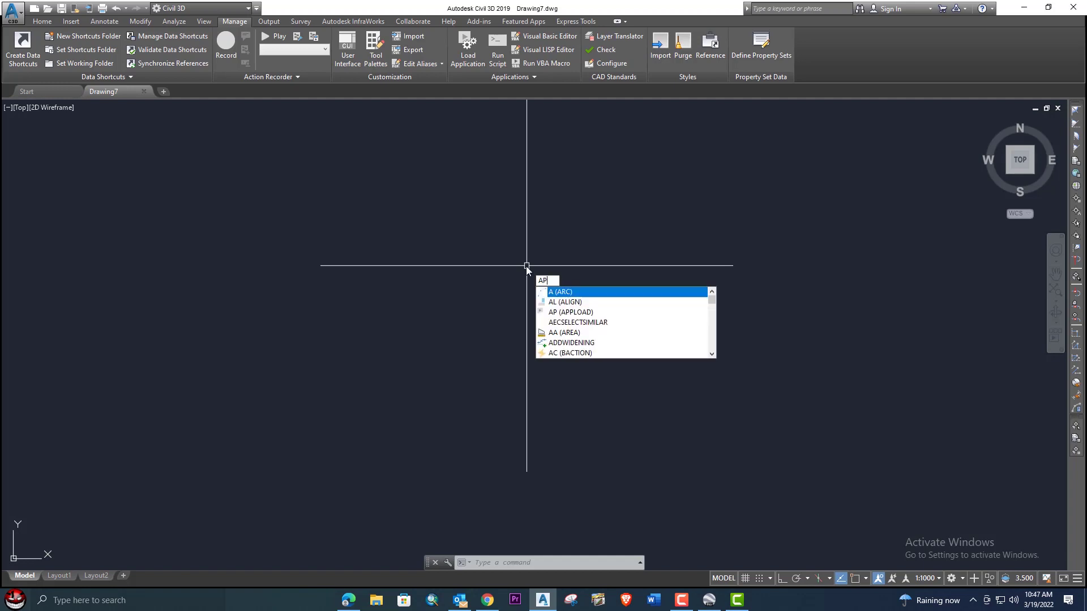
key(Return)
click(447, 249)
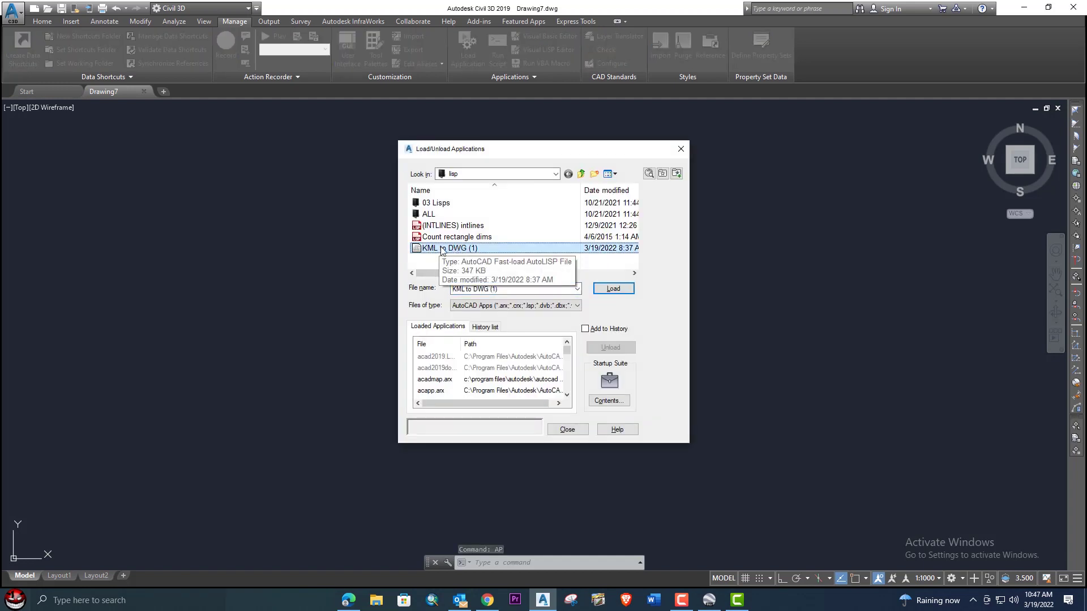
click(614, 289)
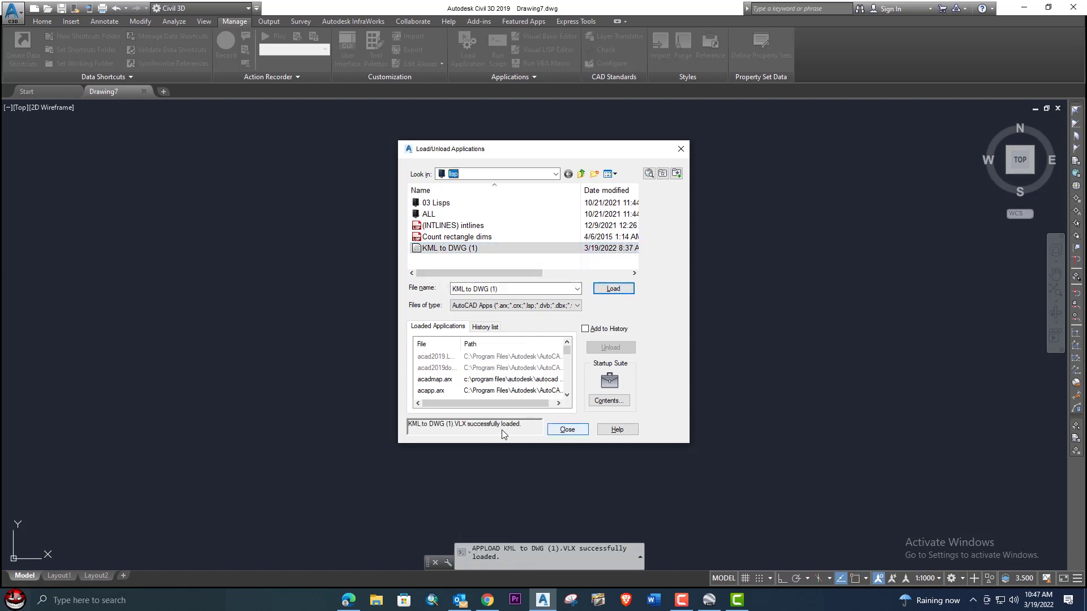
click(567, 429)
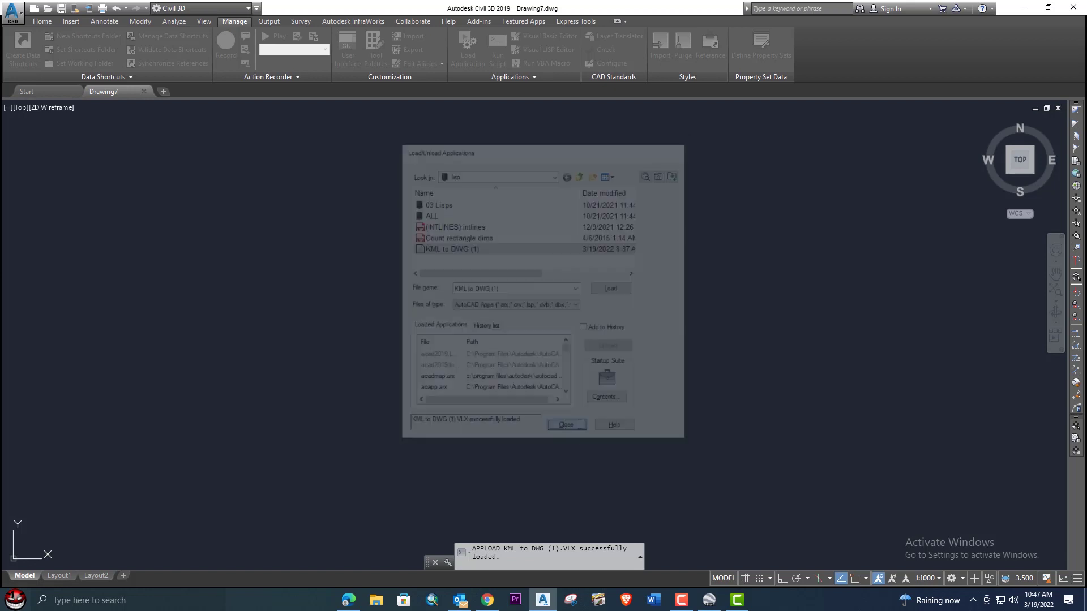
Run the IRT command and set the coordinate system to WGS84 UTM zone 38N with World as the territory
text(IRT)
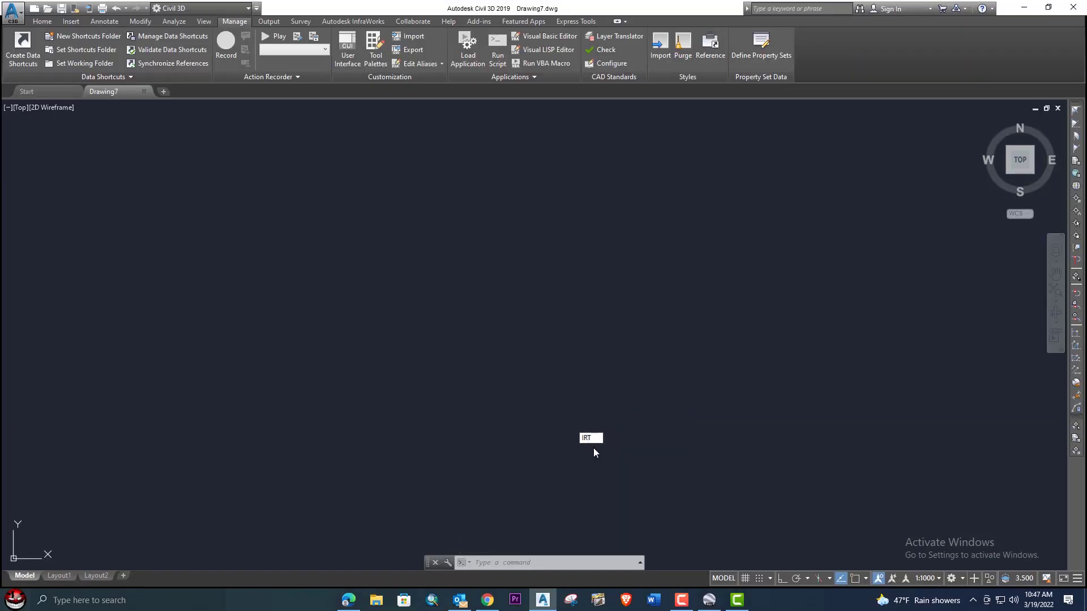
key(Return)
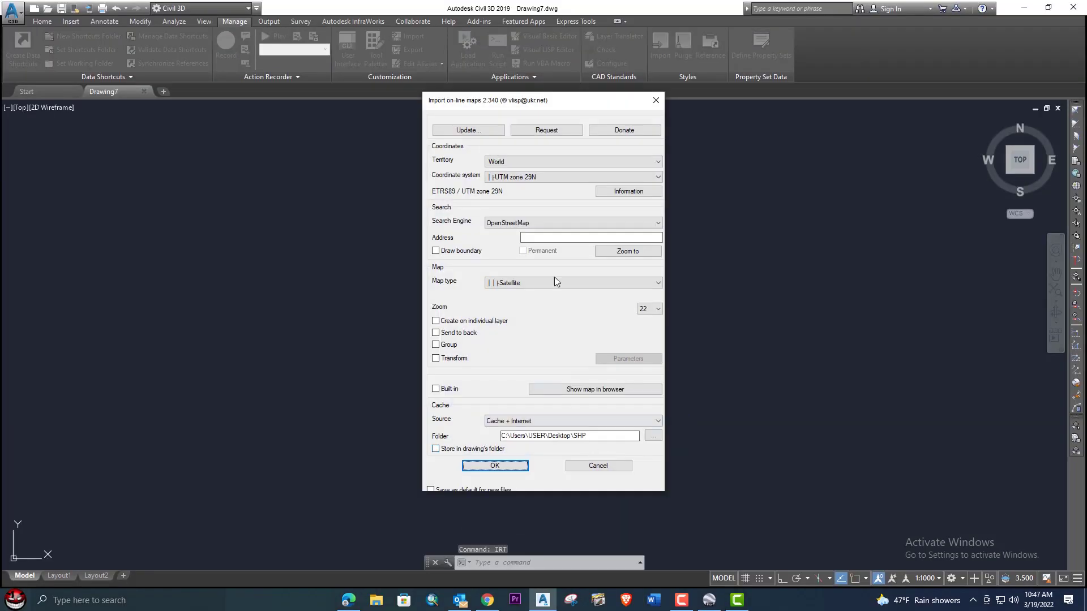
click(547, 165)
click(547, 164)
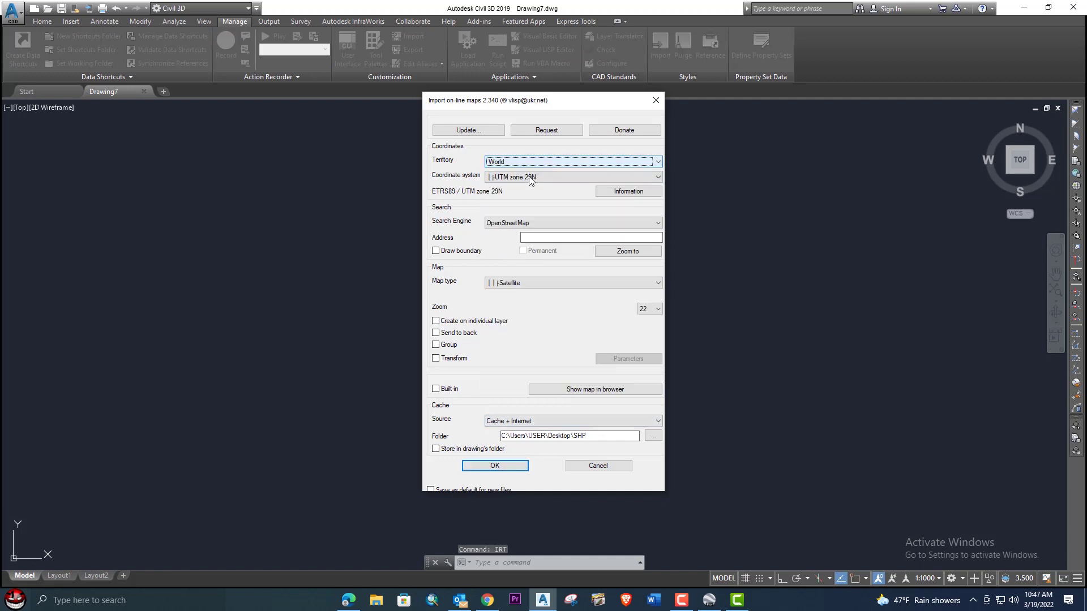
click(542, 177)
scroll(537, 340, down, 5)
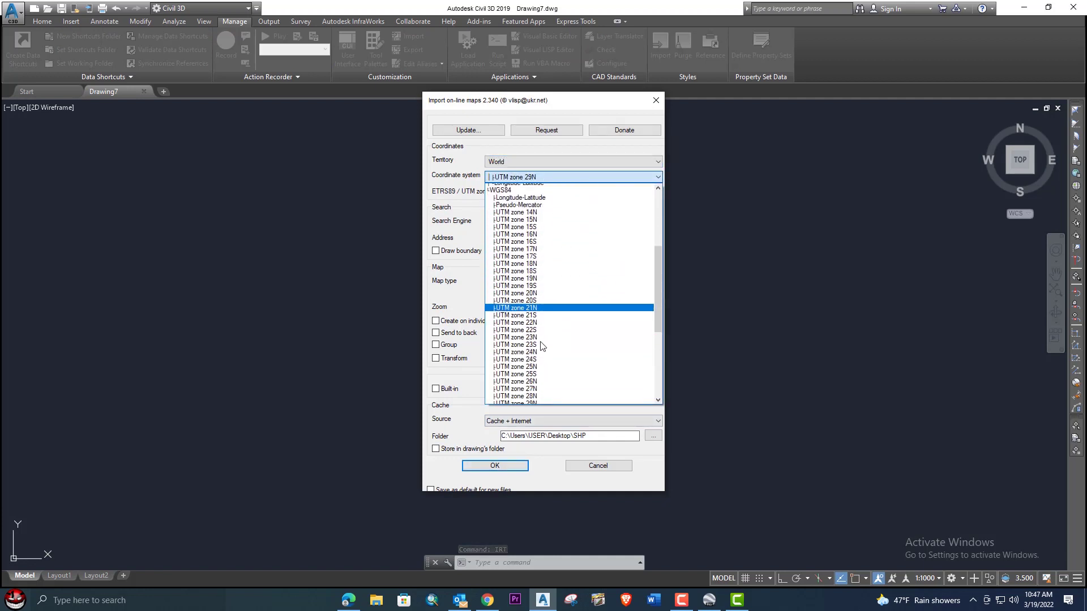
scroll(539, 356, down, 2)
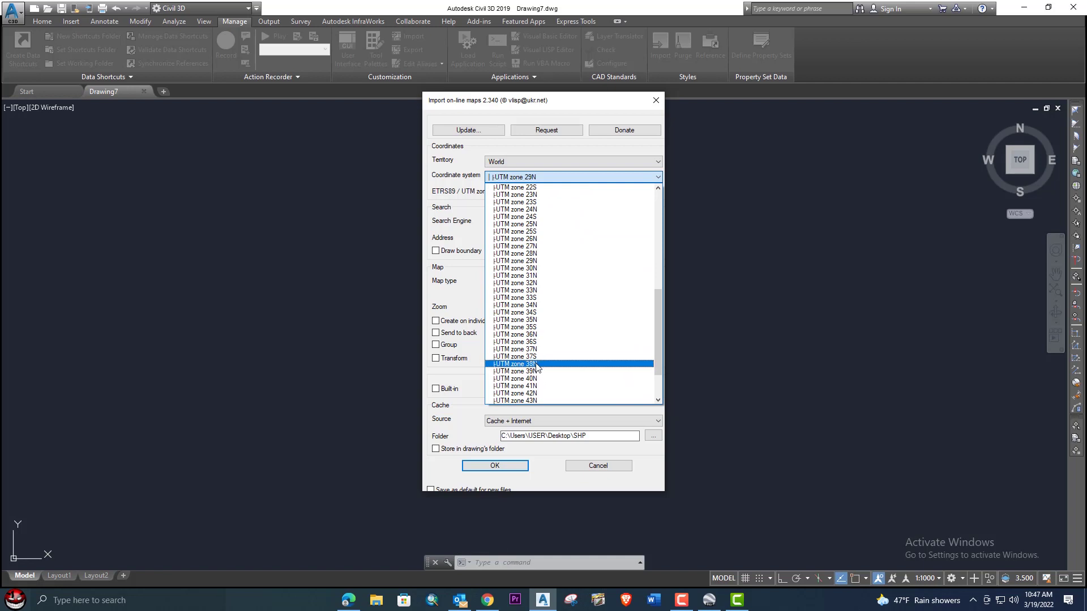
click(541, 365)
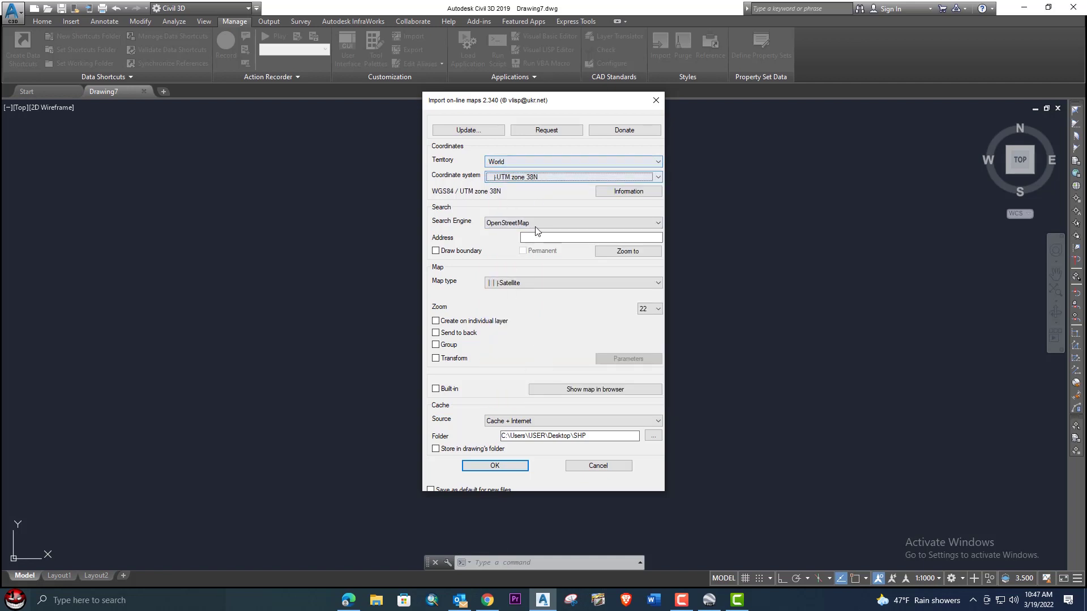
Set the map type to the KML Import option under Local files
click(532, 282)
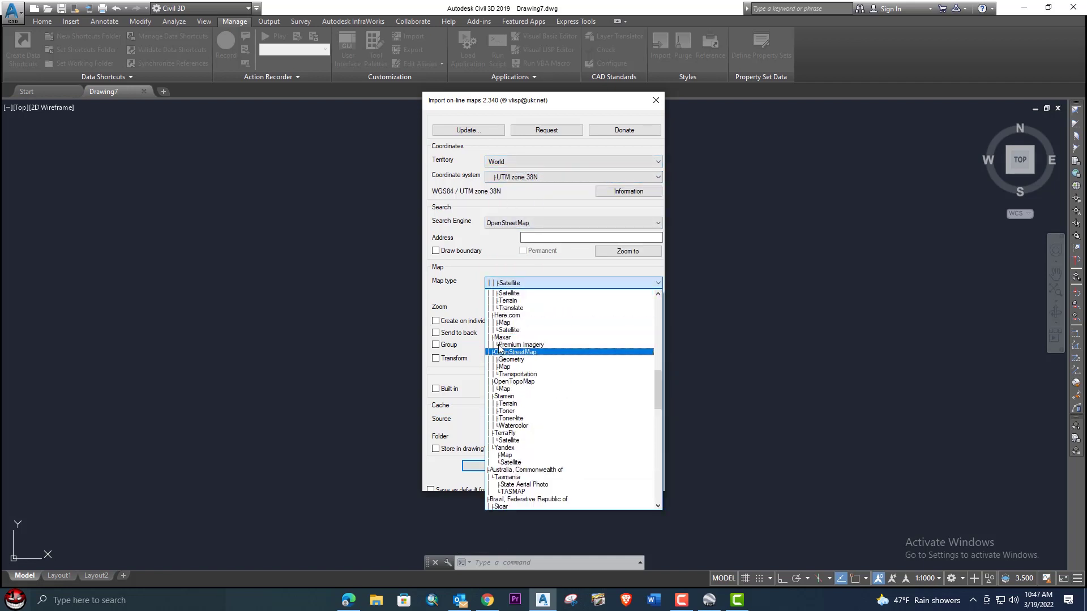
scroll(509, 367, up, 1)
scroll(511, 385, up, 9)
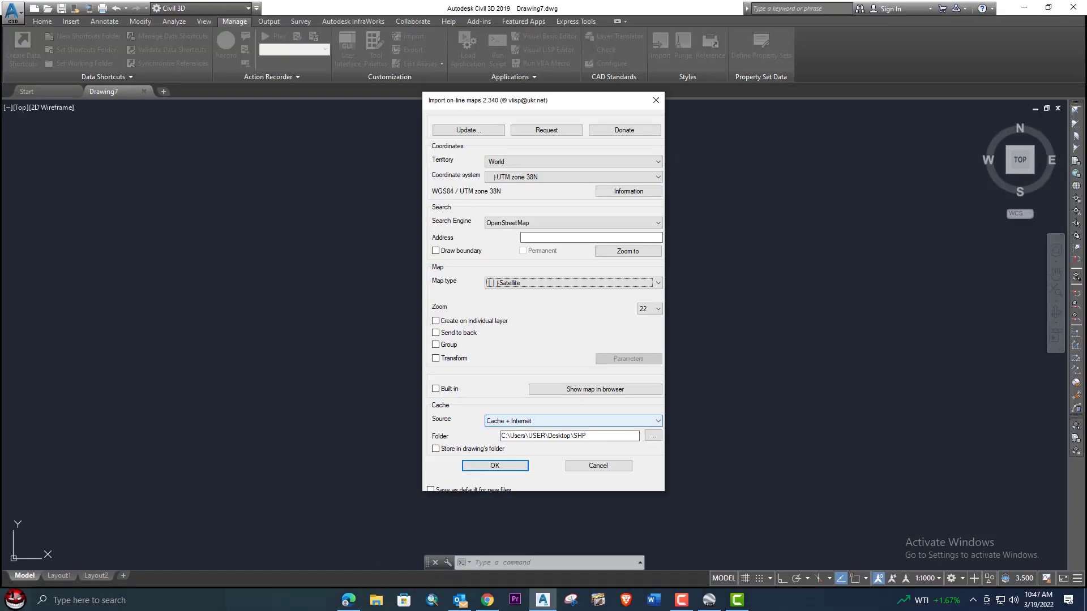
click(612, 171)
scroll(512, 406, down, 15)
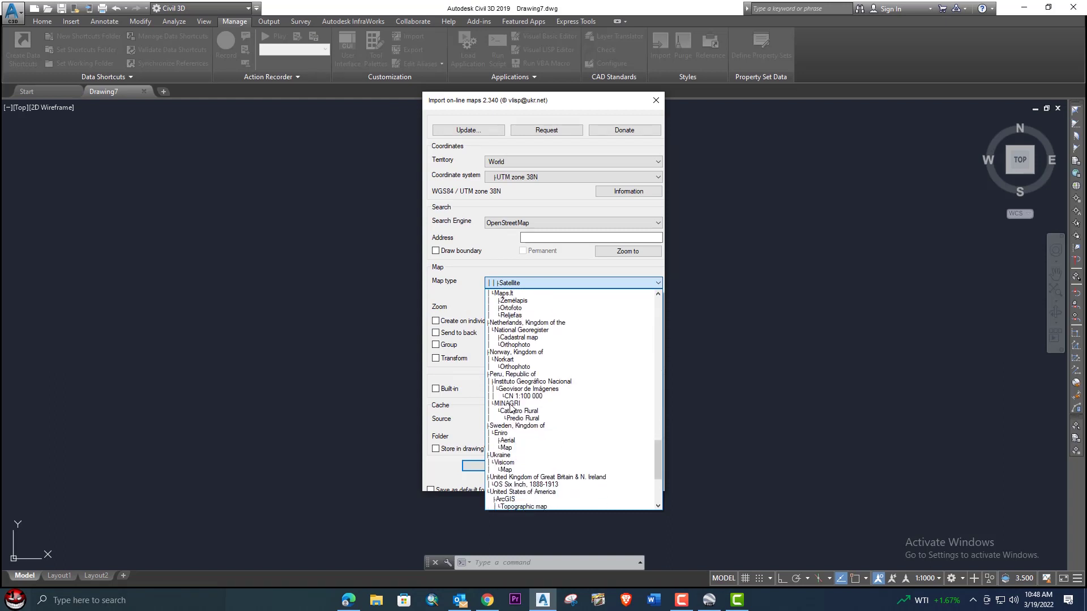
scroll(511, 407, up, 20)
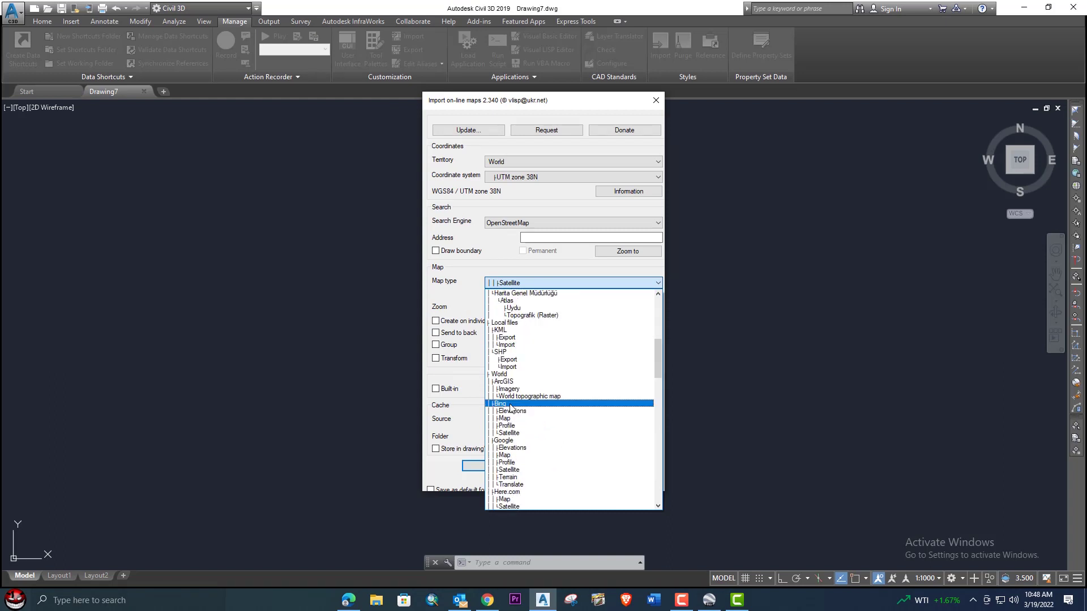
click(514, 345)
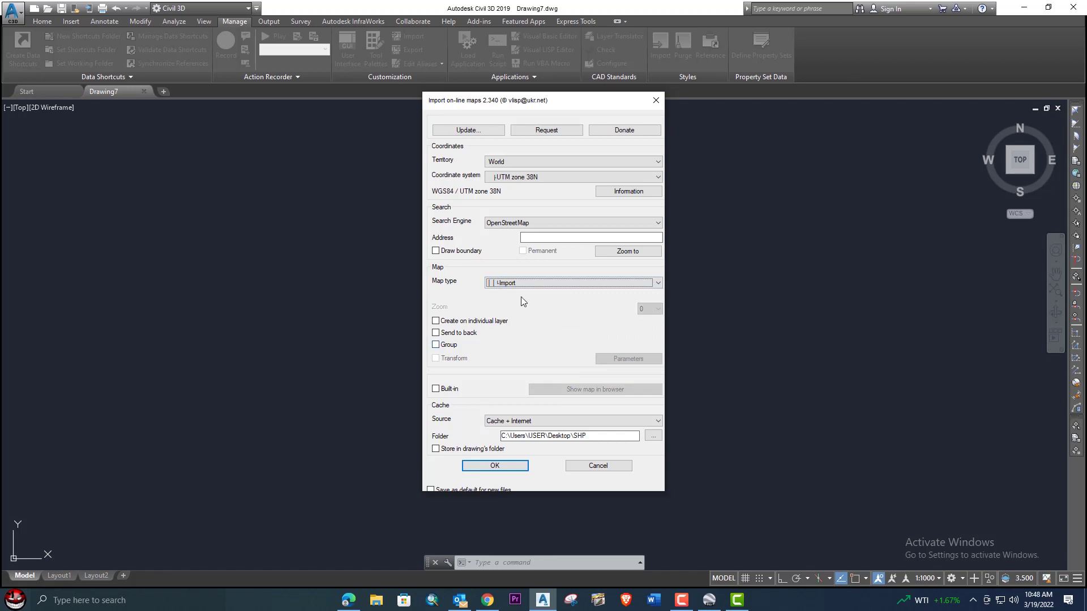
Set the cache folder to the Downloads folder under This PC
click(653, 436)
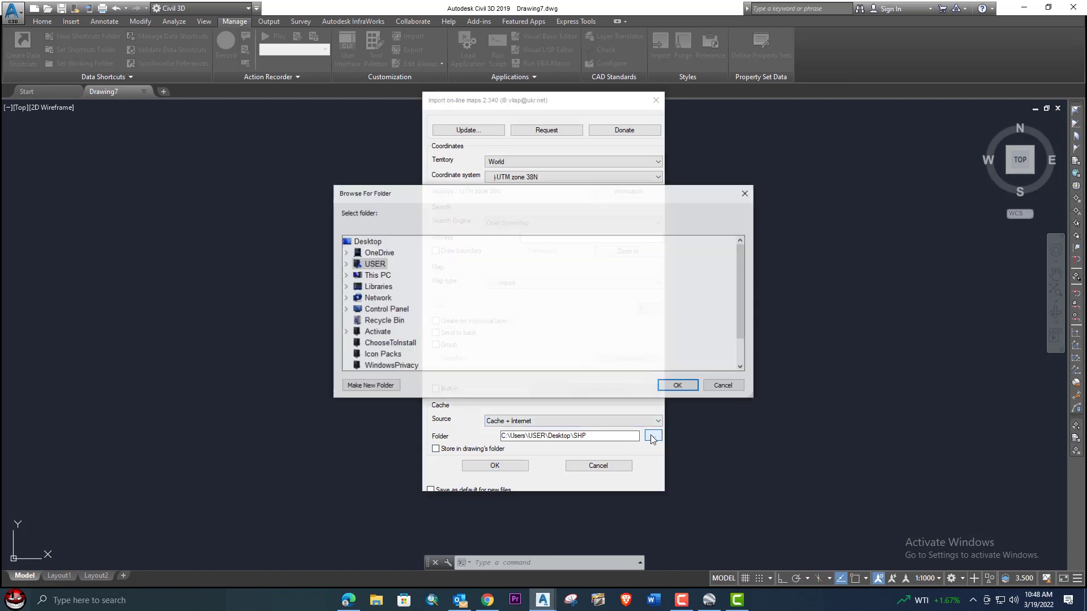
double_click(385, 276)
double_click(399, 298)
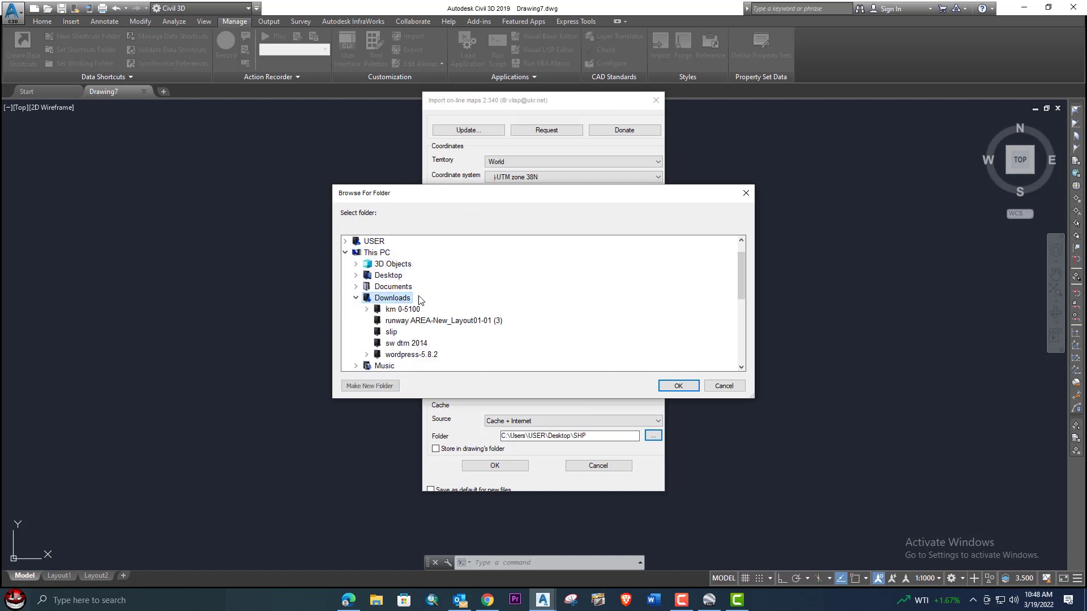
click(678, 385)
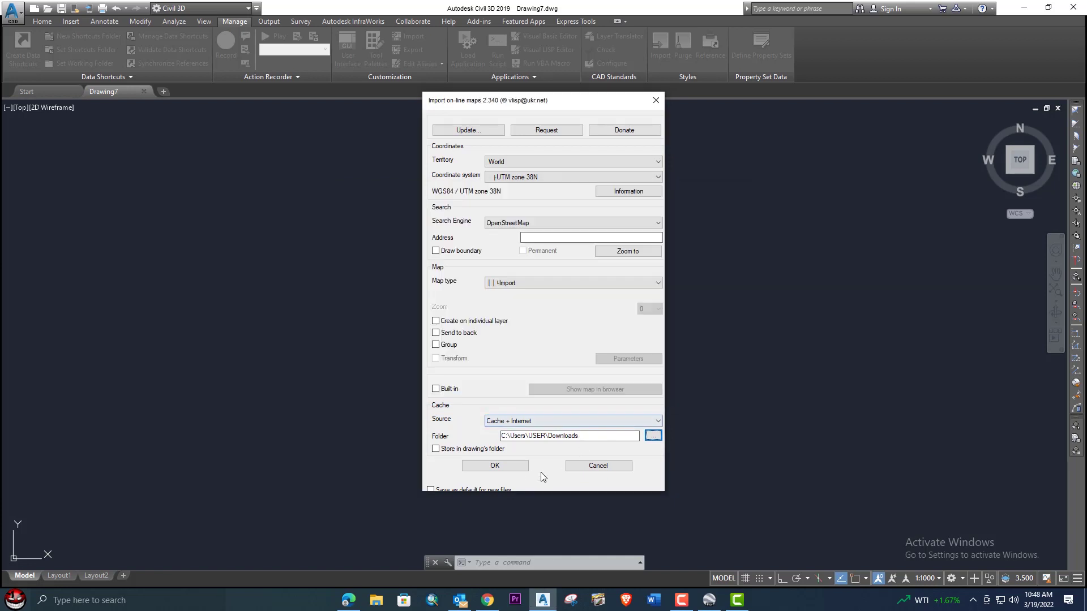
Accept the import settings, choose the File mode and import the dwg KML file from the Downloads folder
click(511, 470)
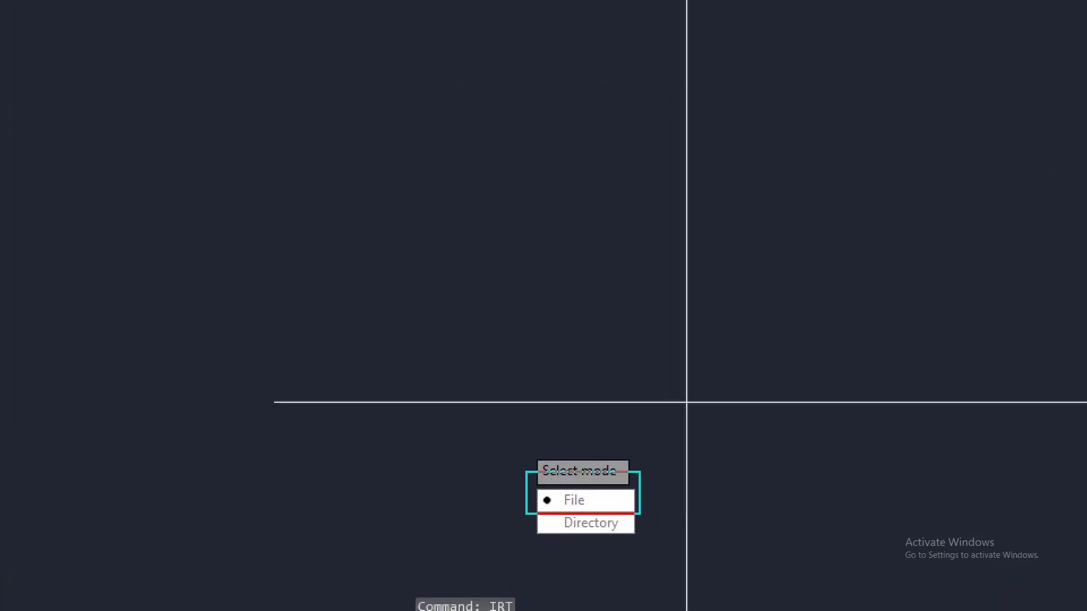
click(574, 500)
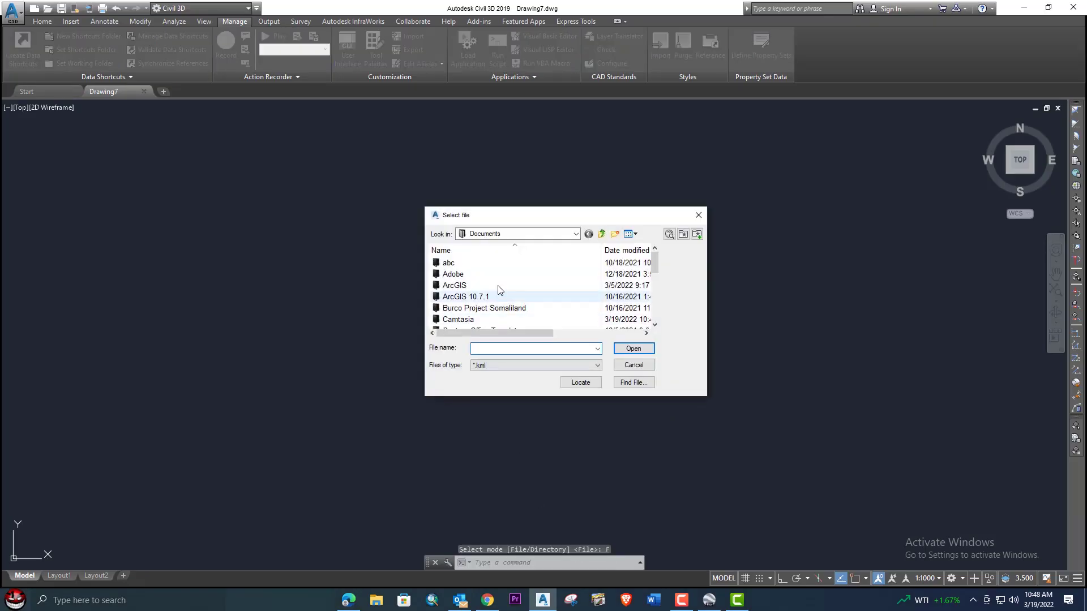
click(601, 235)
scroll(503, 324, down, 5)
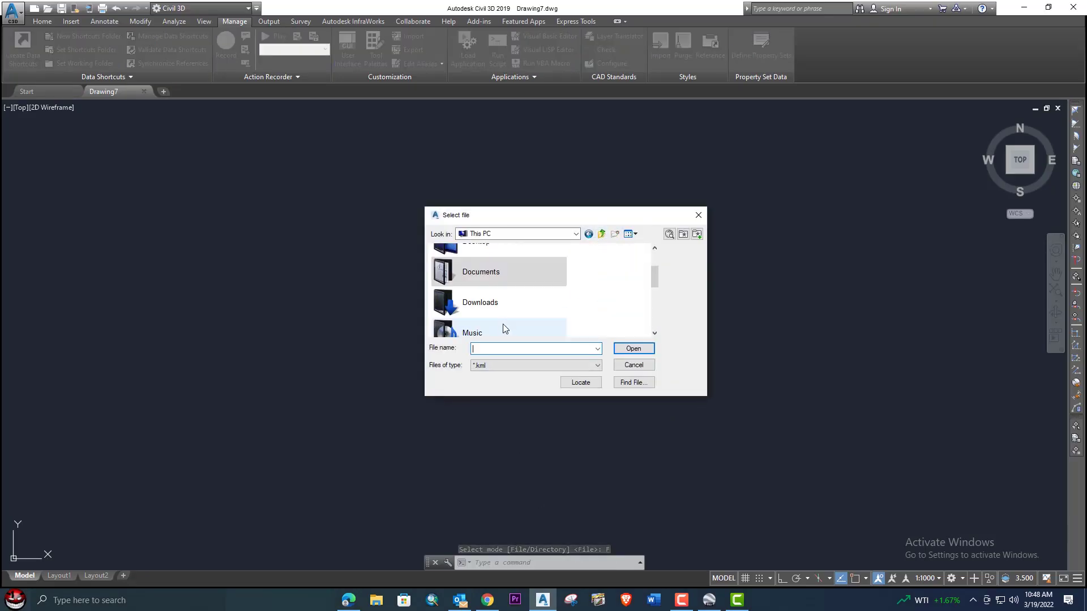
scroll(498, 319, up, 6)
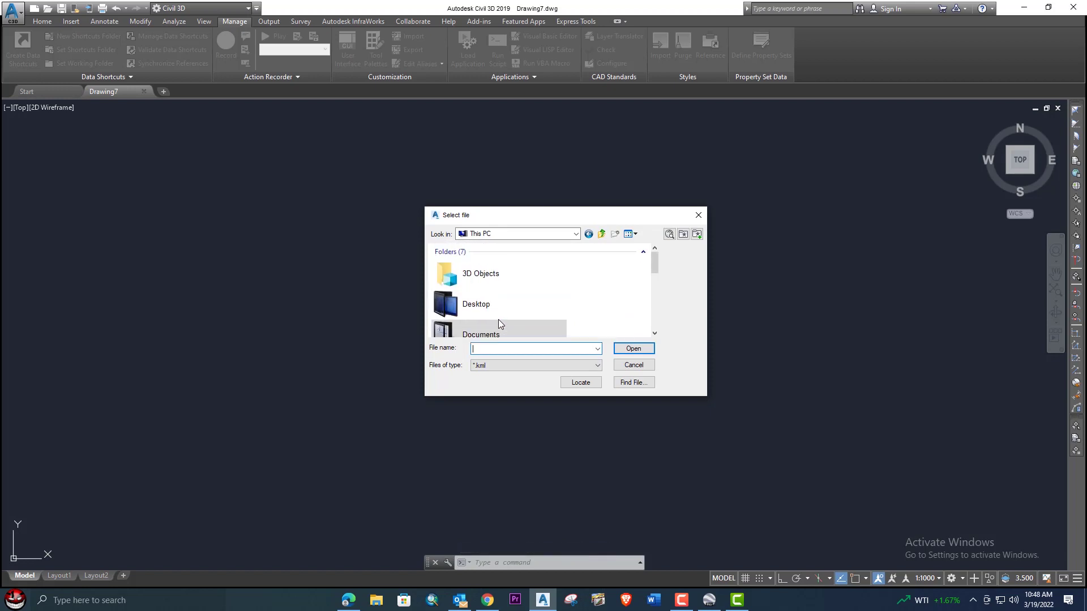
scroll(498, 319, down, 3)
scroll(500, 325, up, 1)
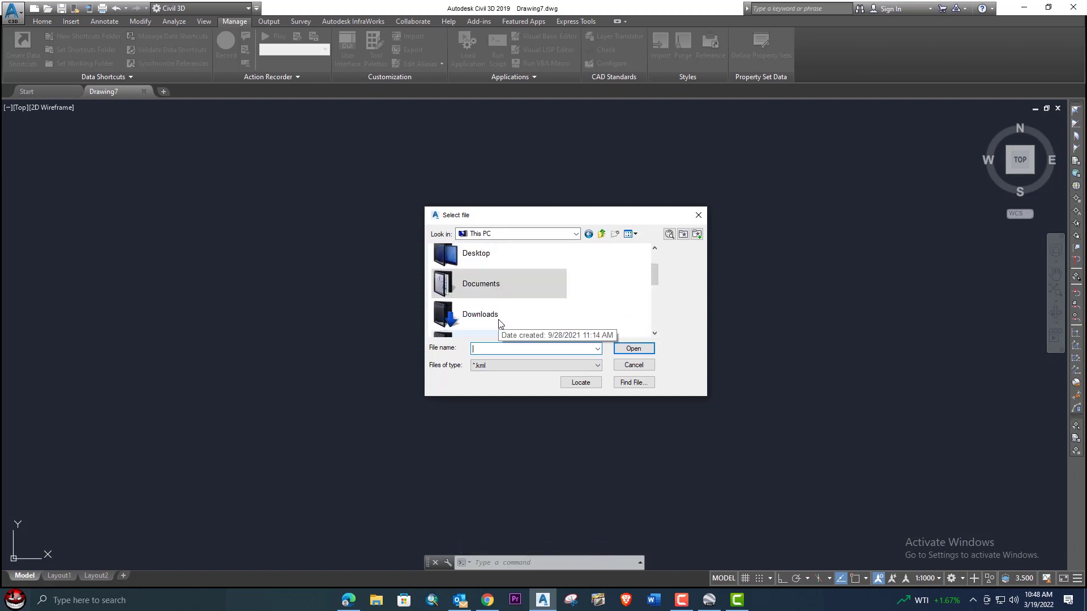
double_click(491, 317)
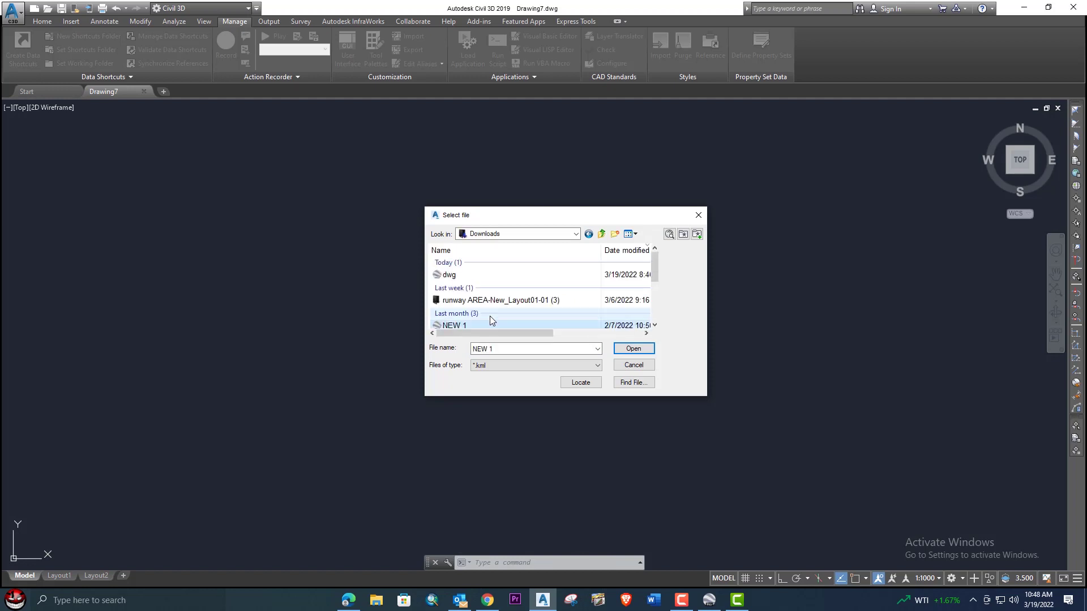
click(453, 276)
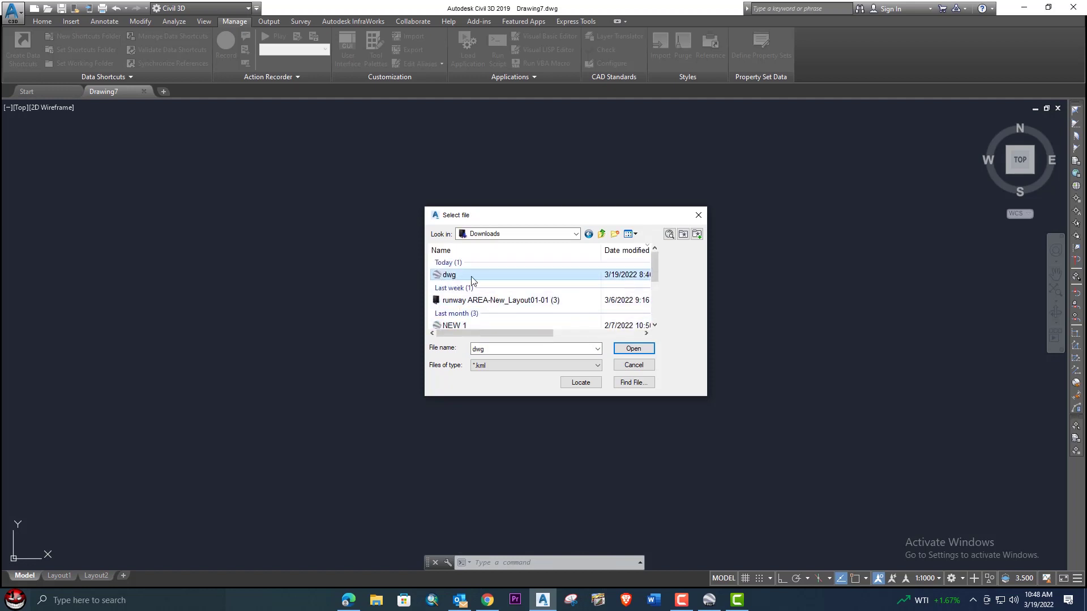
click(630, 349)
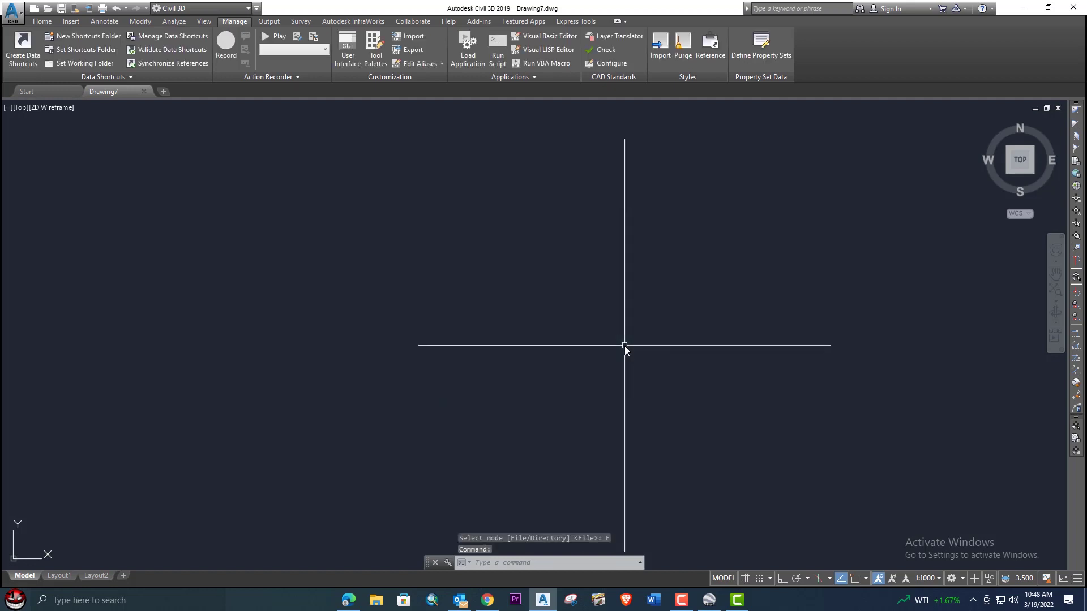
Zoom to the drawing extents and examine the imported boundary and lines in the model
text(z)
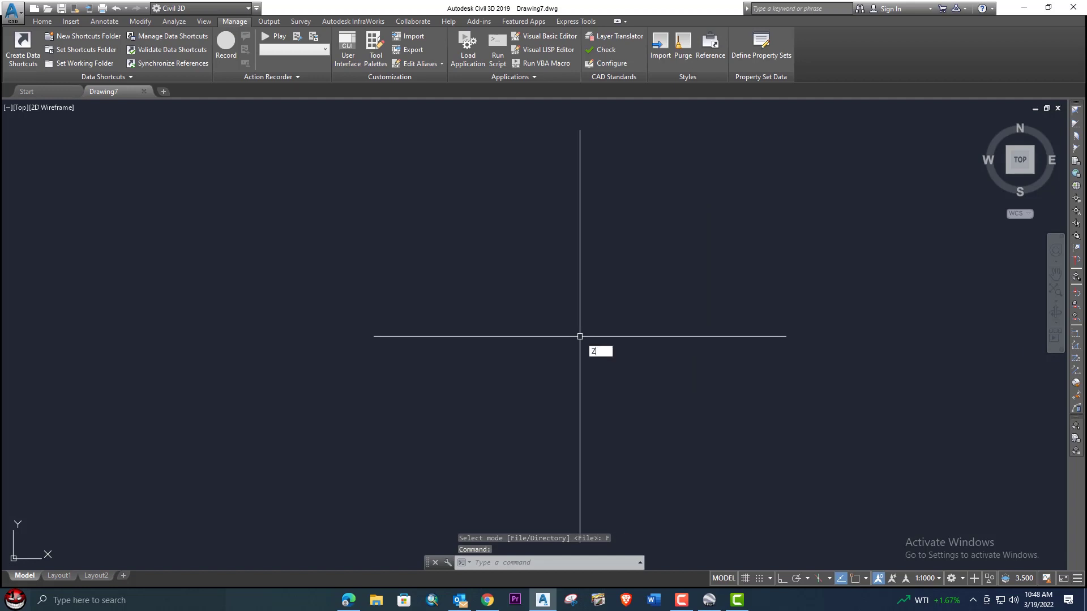
key(Return)
text(e)
key(Return)
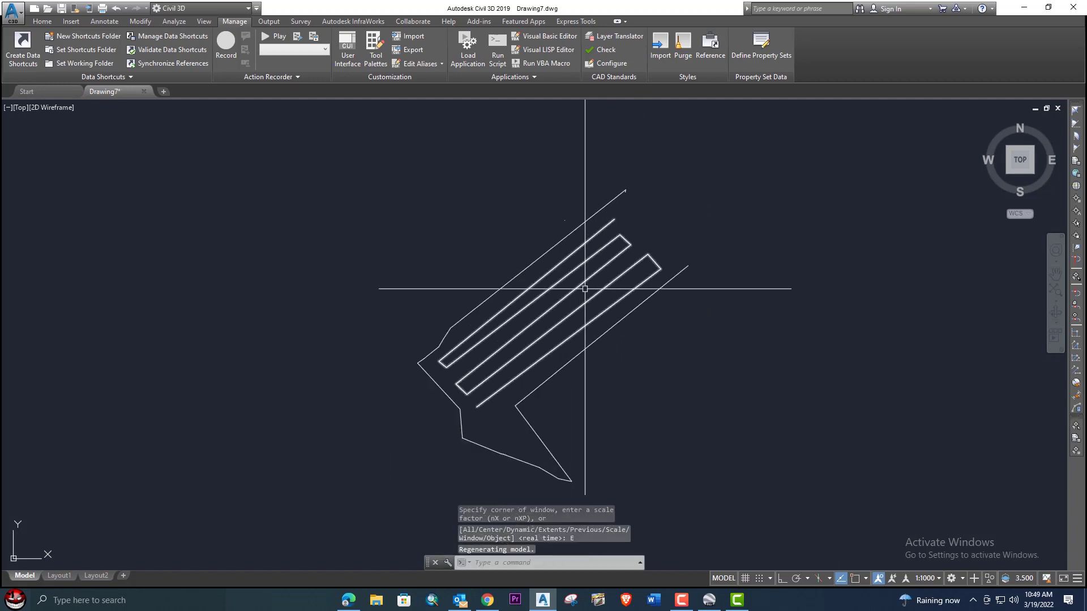
scroll(601, 340, up, 2)
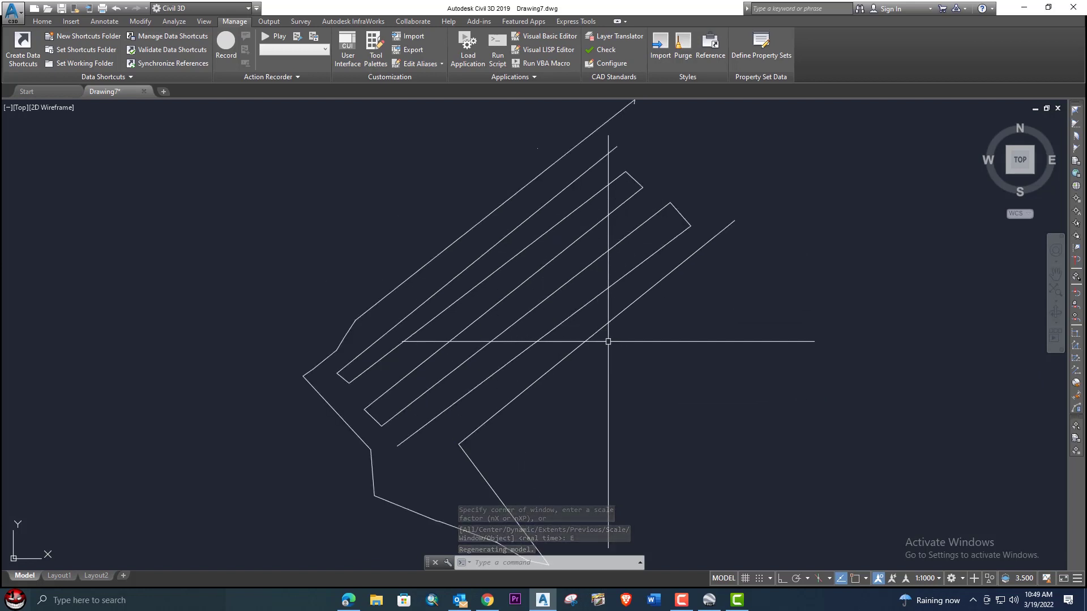
scroll(608, 341, down, 2)
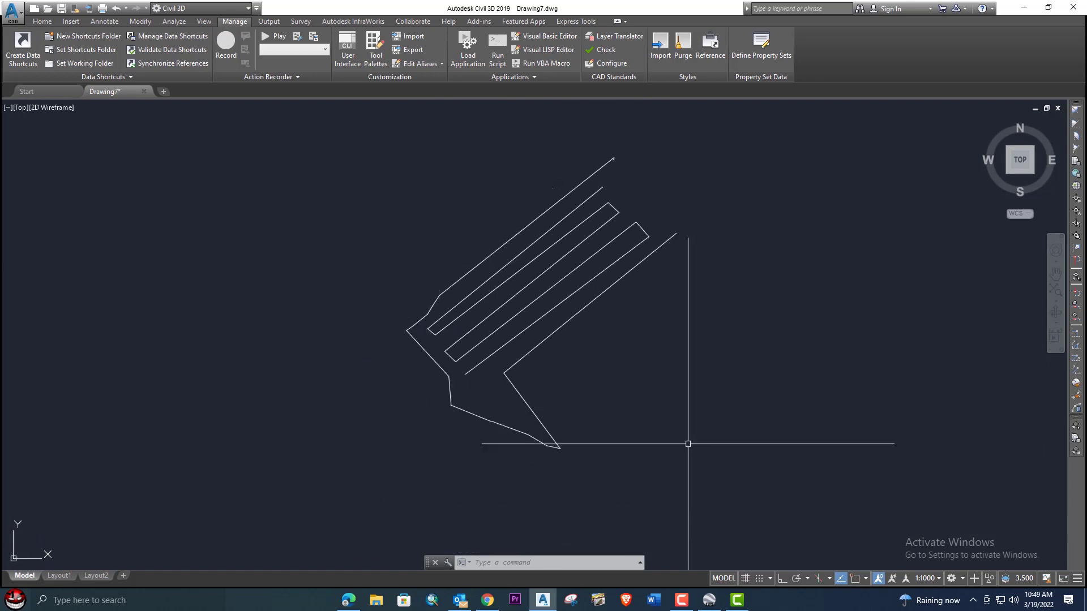
scroll(679, 443, down, 4)
click(707, 480)
click(554, 309)
key(Escape)
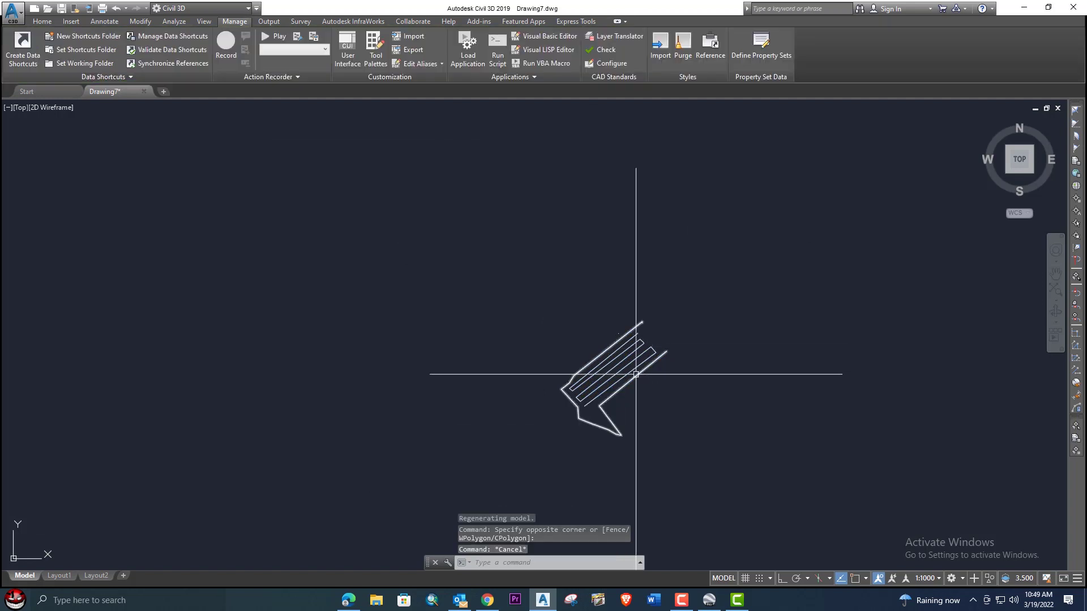
scroll(636, 371, up, 3)
scroll(621, 316, down, 3)
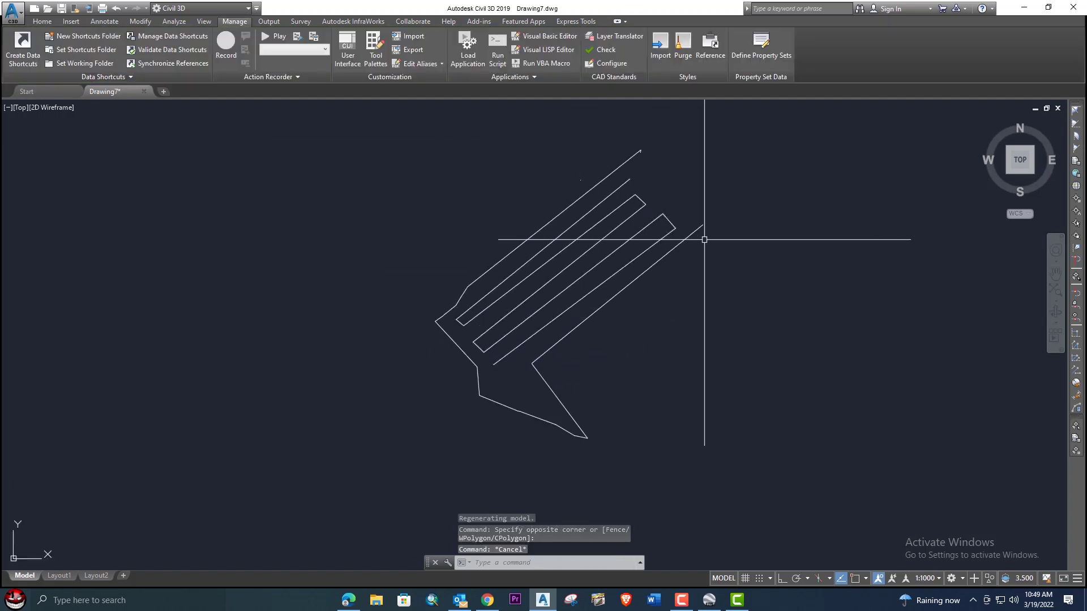
scroll(606, 261, up, 1)
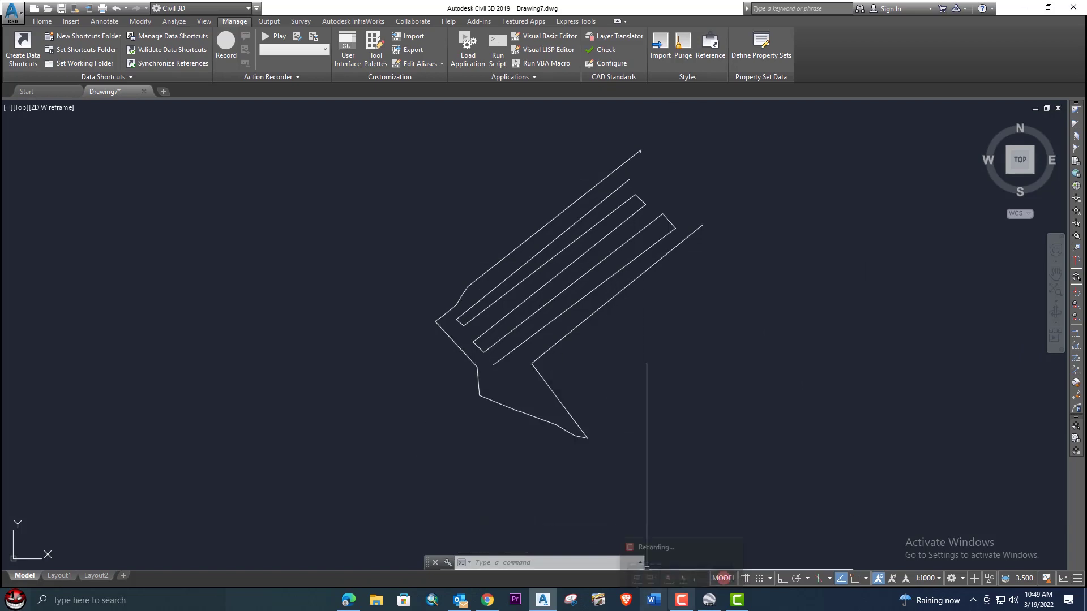
Close Google Earth and discard the unsaved items in the Temporary Places folder
right_click(707, 604)
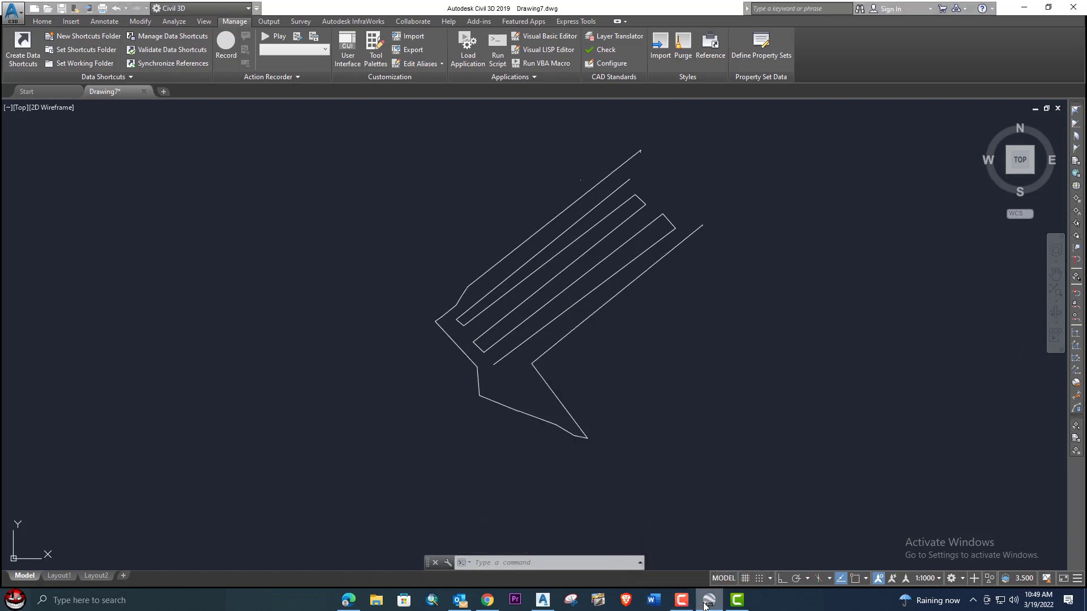
click(689, 578)
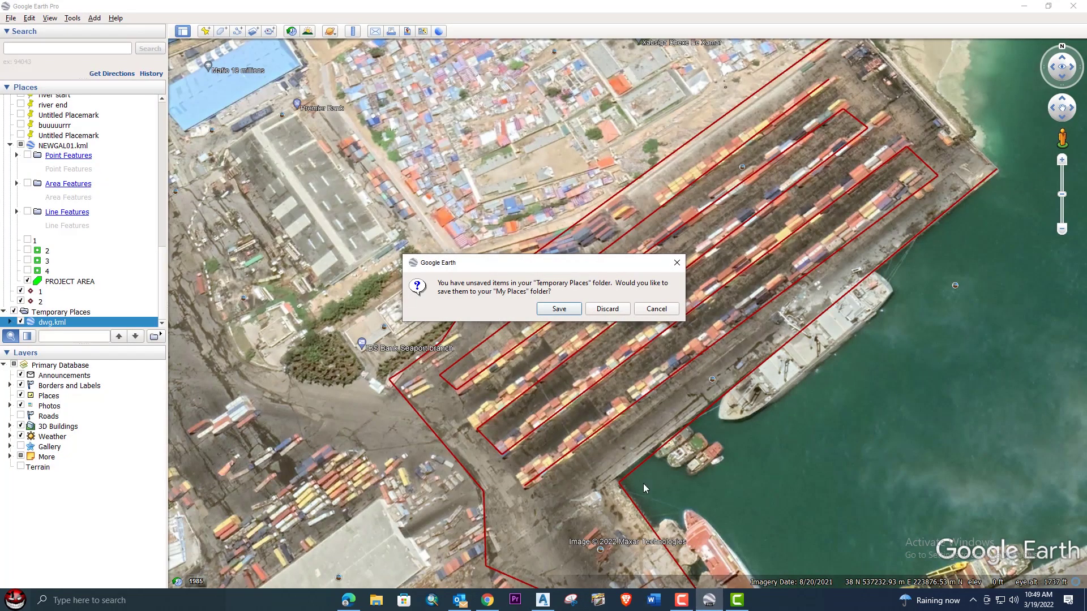
click(604, 314)
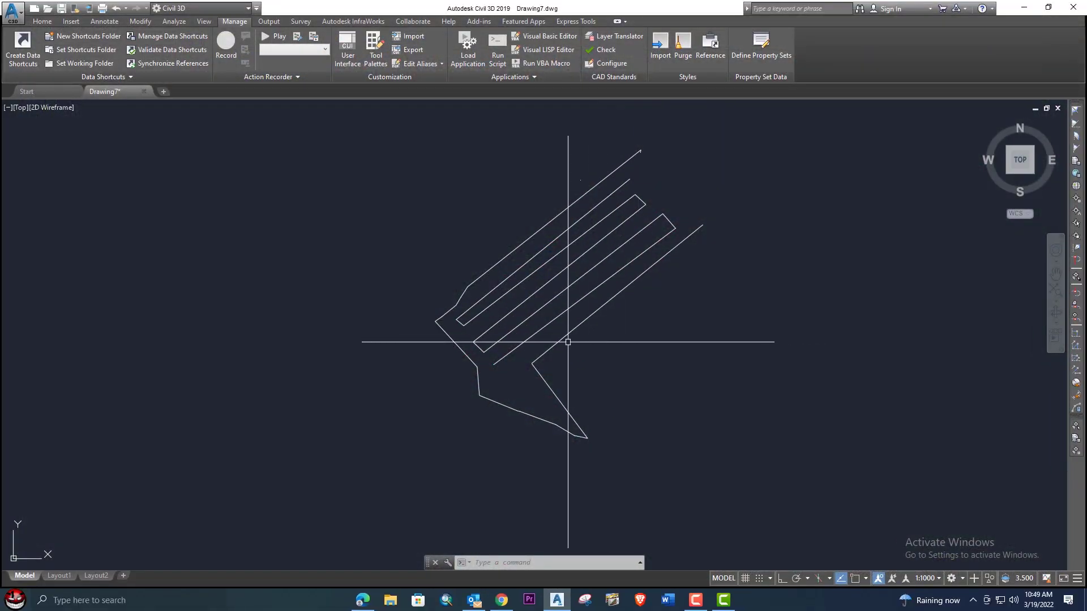
Run the IRT command again and set the map type to the KML Export option
text(irt)
key(Return)
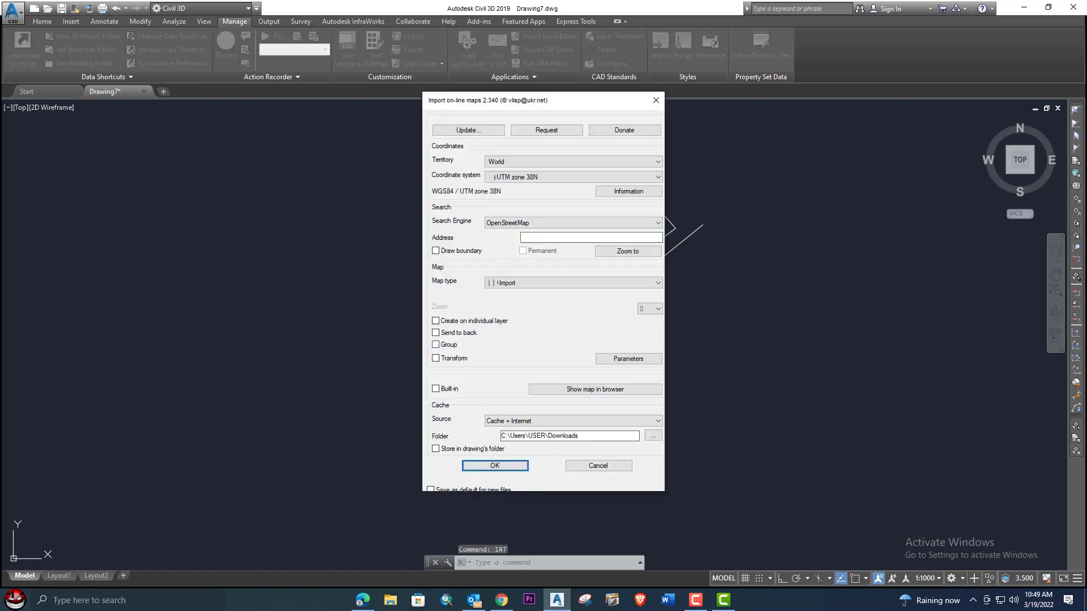
click(568, 283)
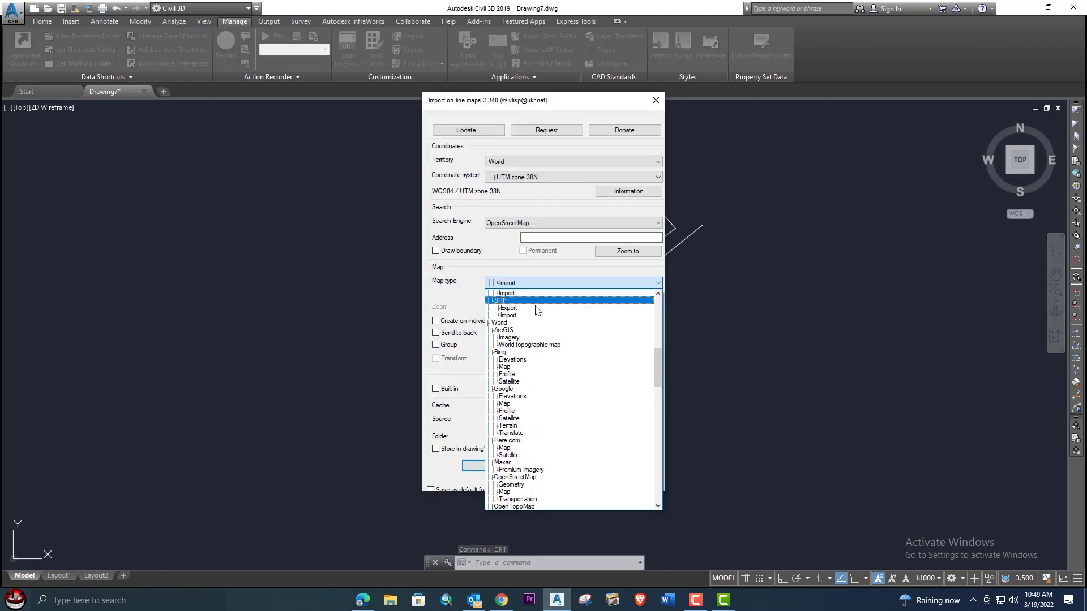
scroll(523, 318, up, 1)
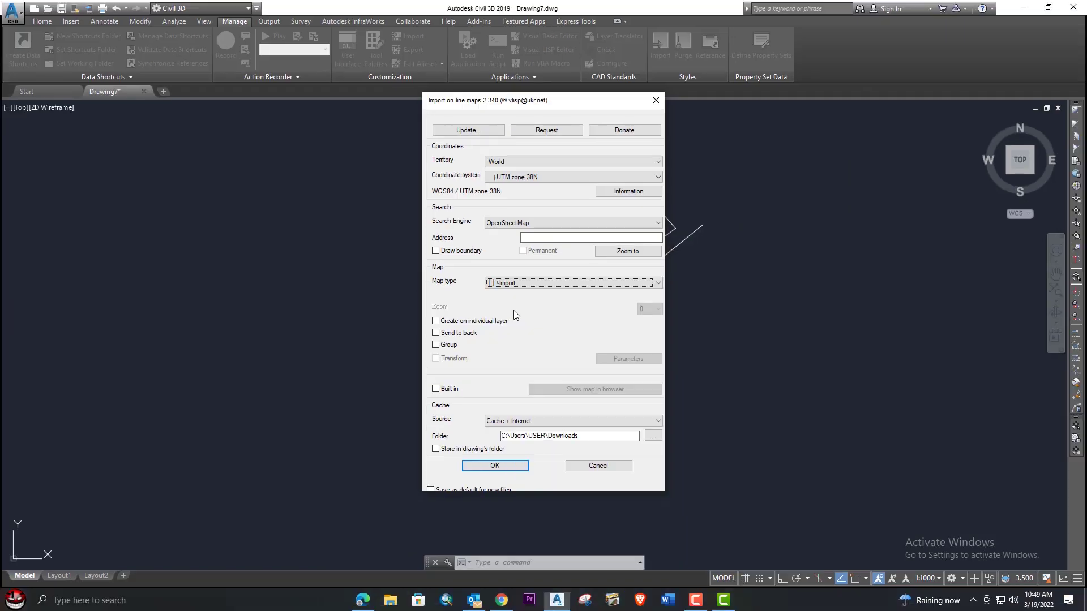
click(555, 258)
scroll(515, 303, up, 2)
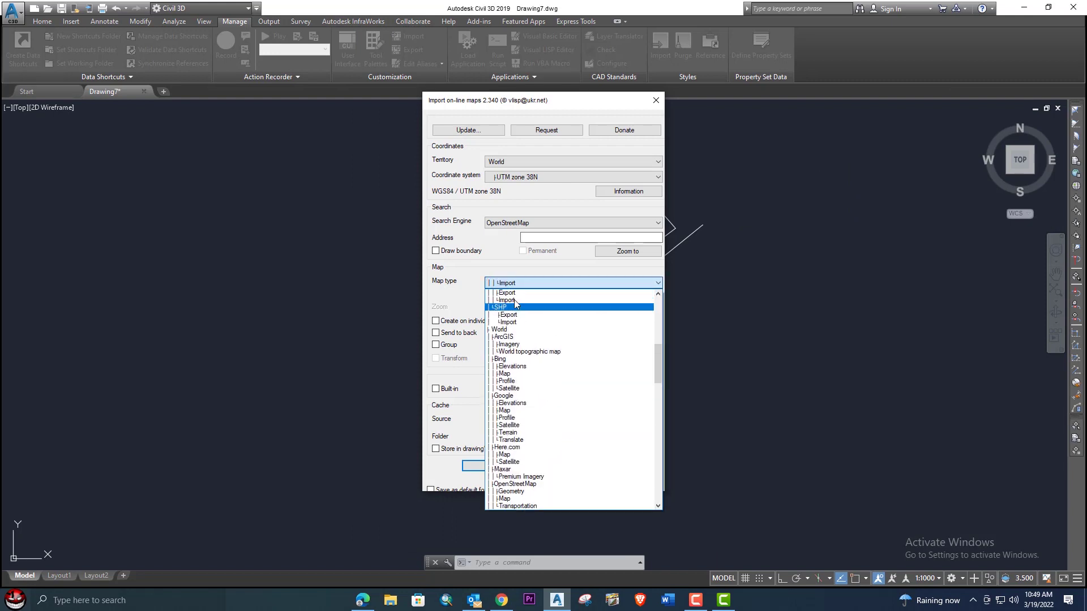
click(513, 331)
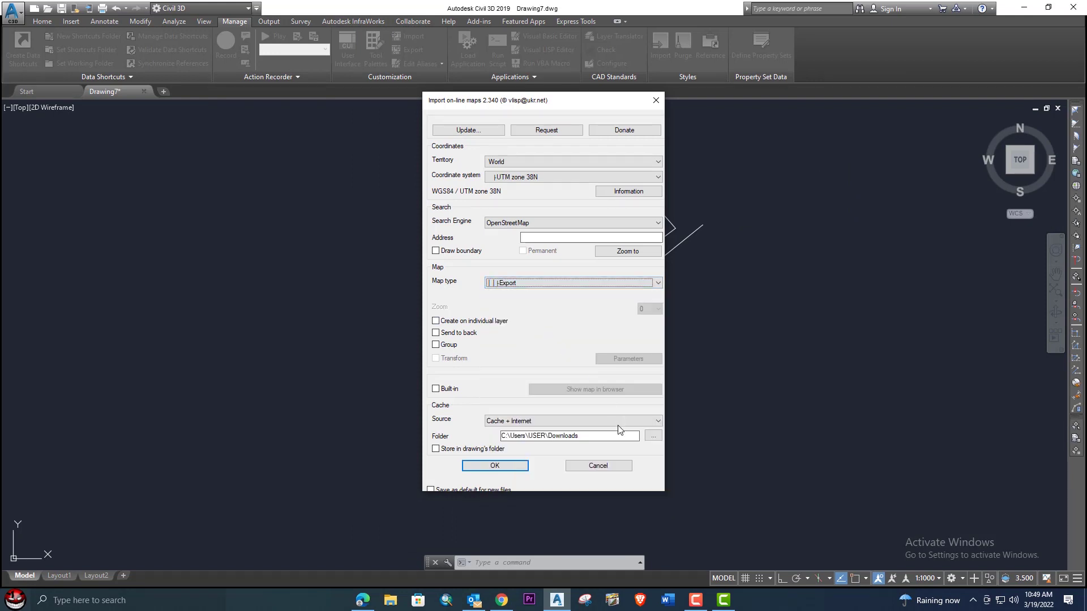
Set the cache folder to the SHP folder on the Desktop
click(653, 435)
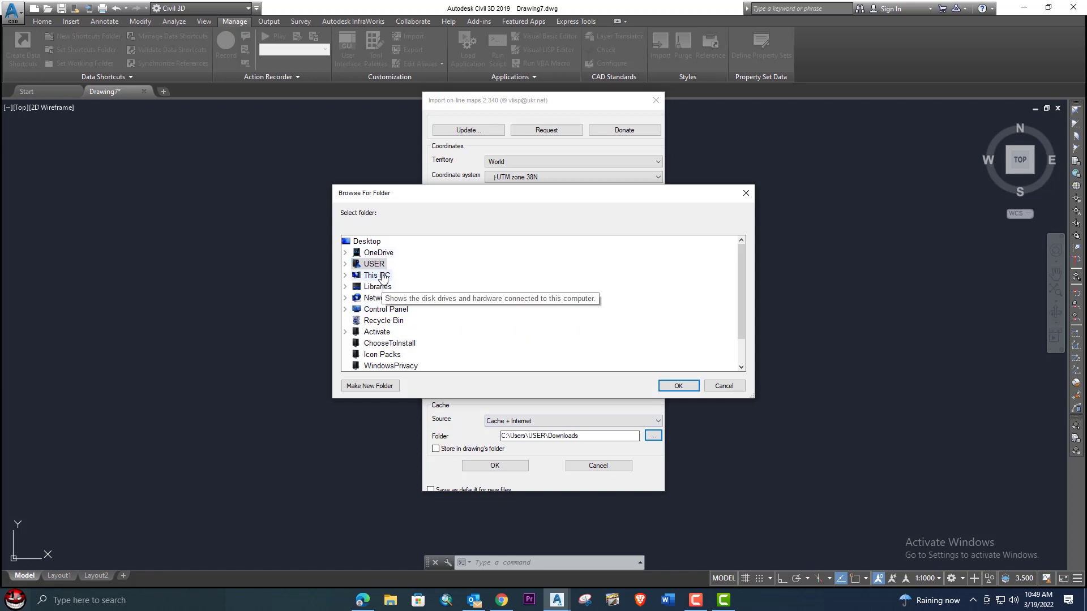
click(376, 243)
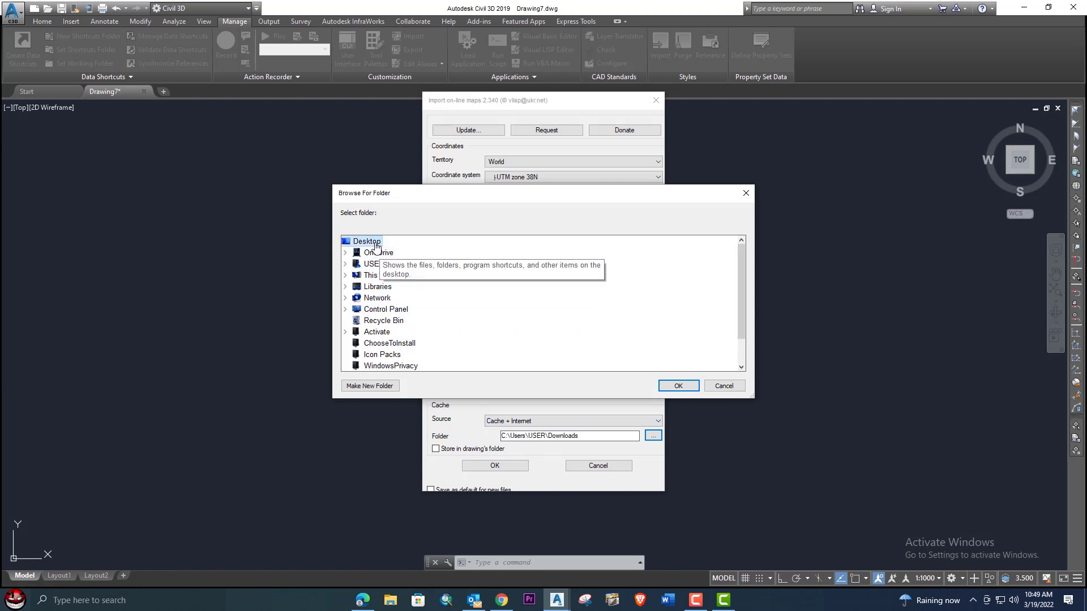
scroll(417, 351, down, 1)
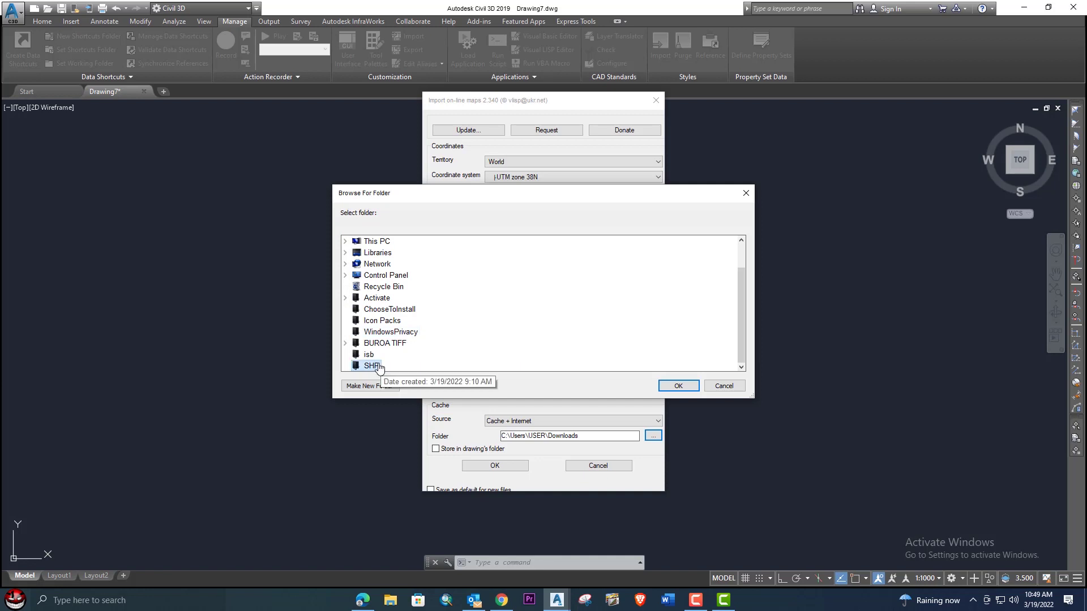
click(374, 365)
click(678, 387)
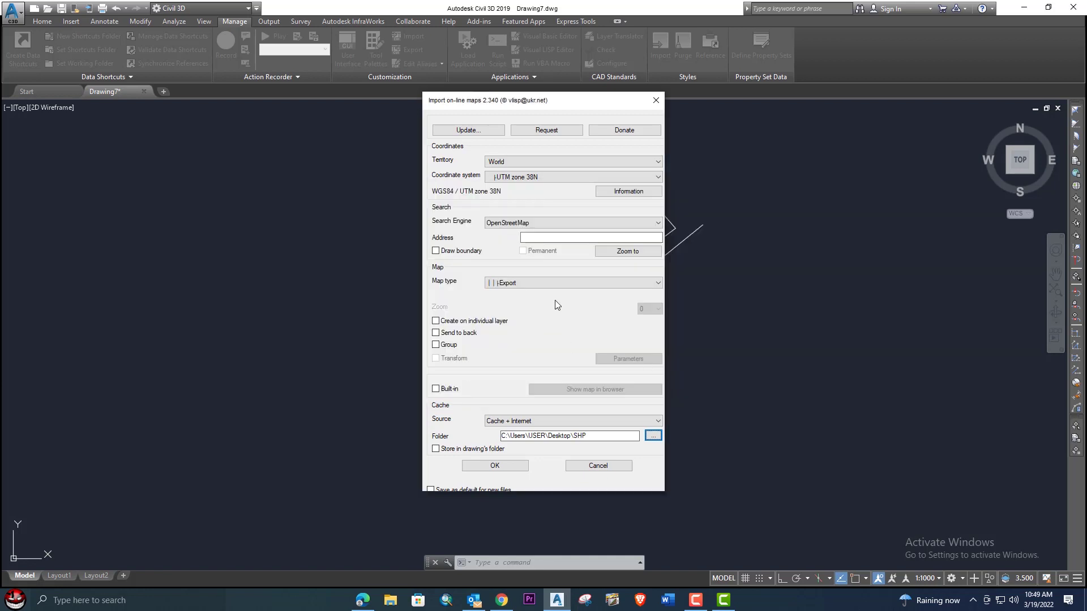
Accept the export settings and select all the imported linework as the objects to export
click(495, 466)
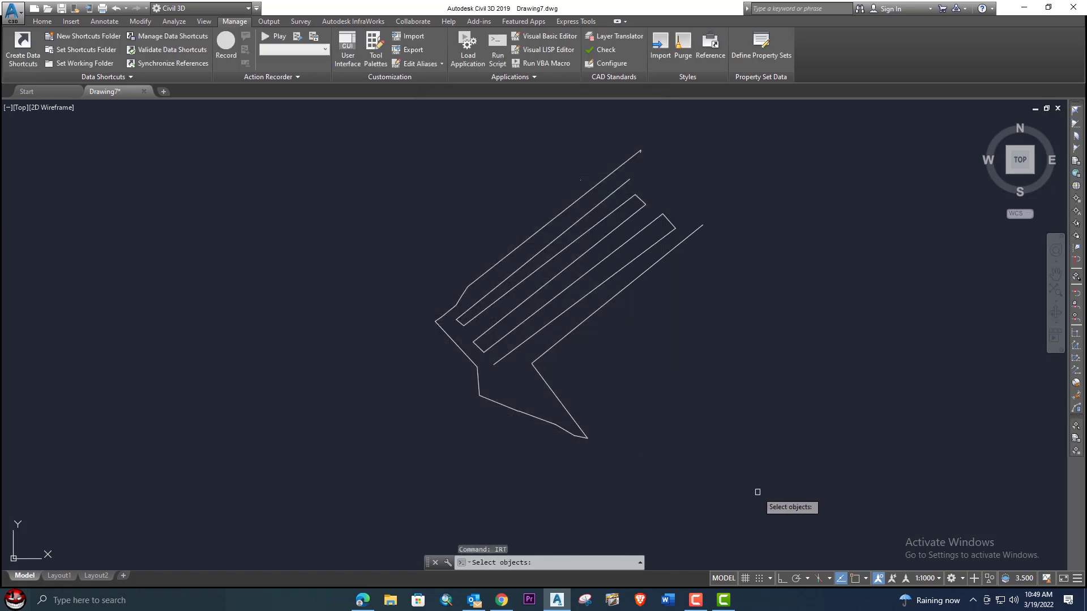
scroll(674, 470, down, 4)
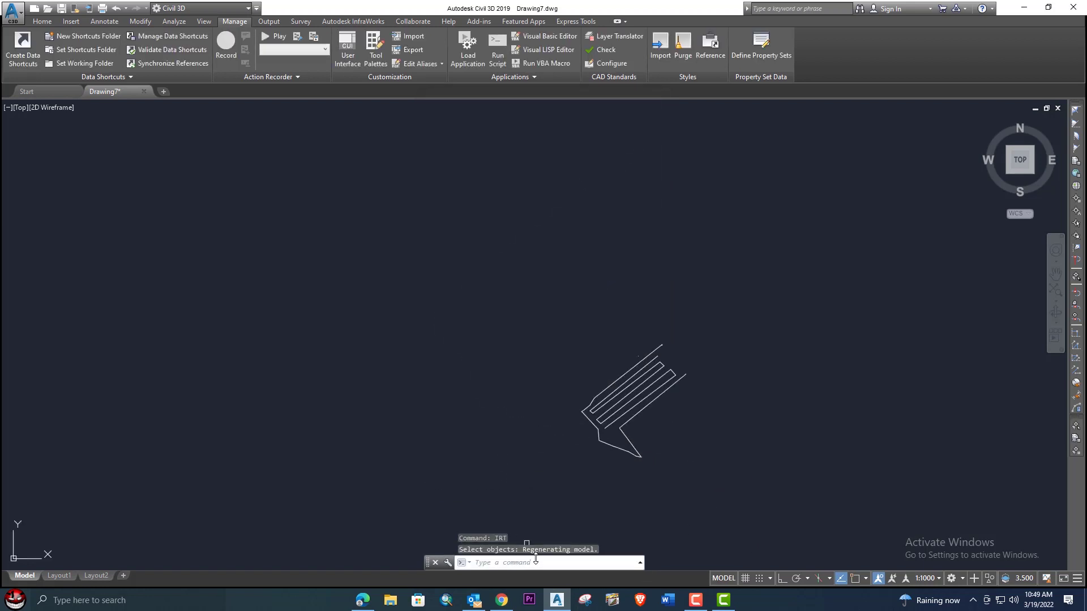
click(723, 485)
click(563, 328)
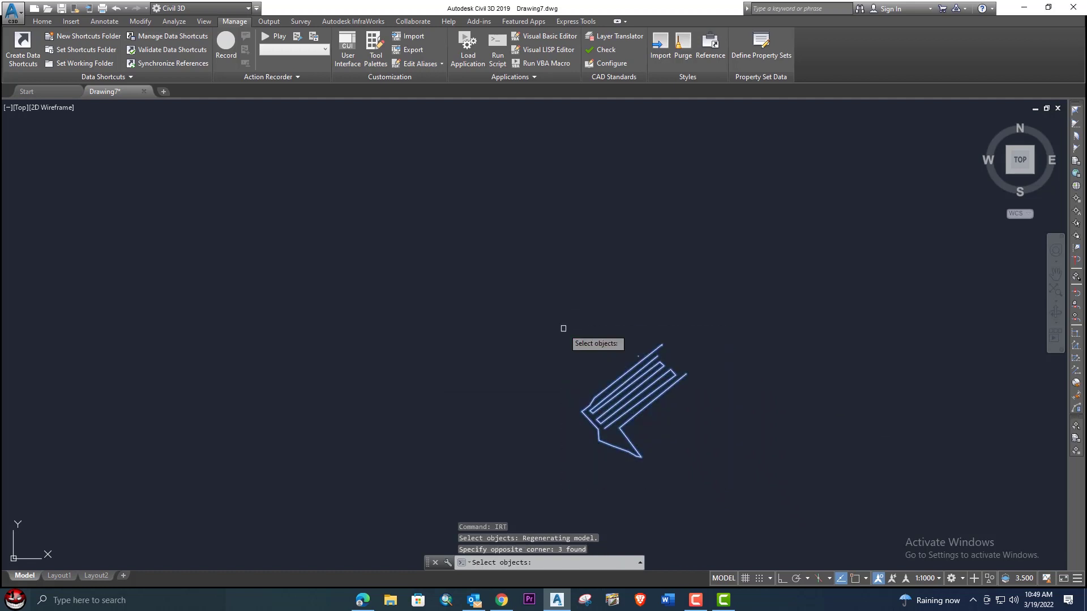
key(Return)
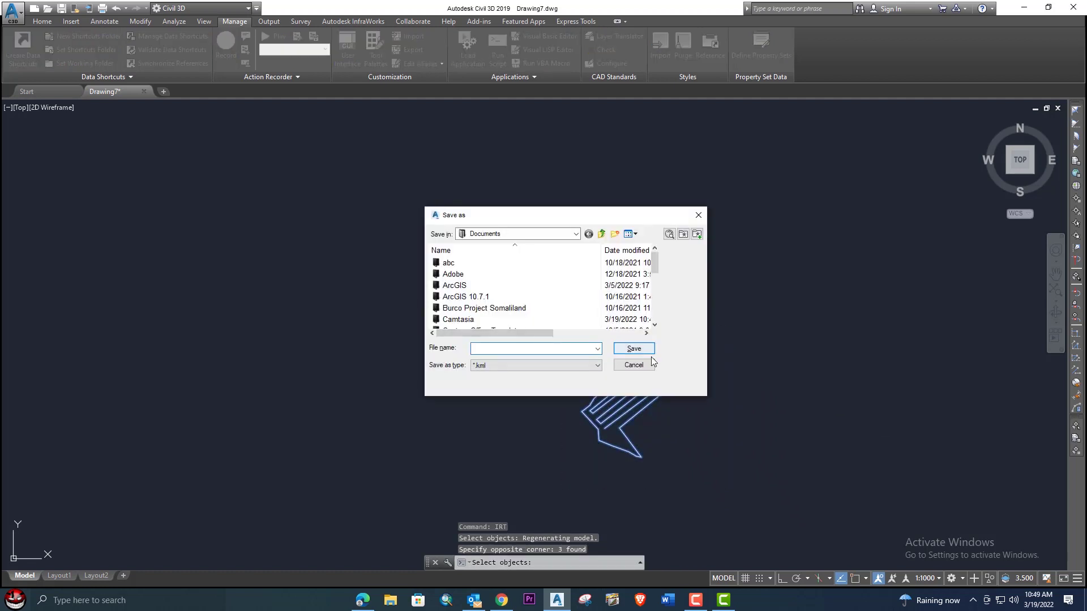
Save the exported KML file under the name DWG in the SHP folder on the Desktop
click(602, 234)
scroll(482, 300, down, 1)
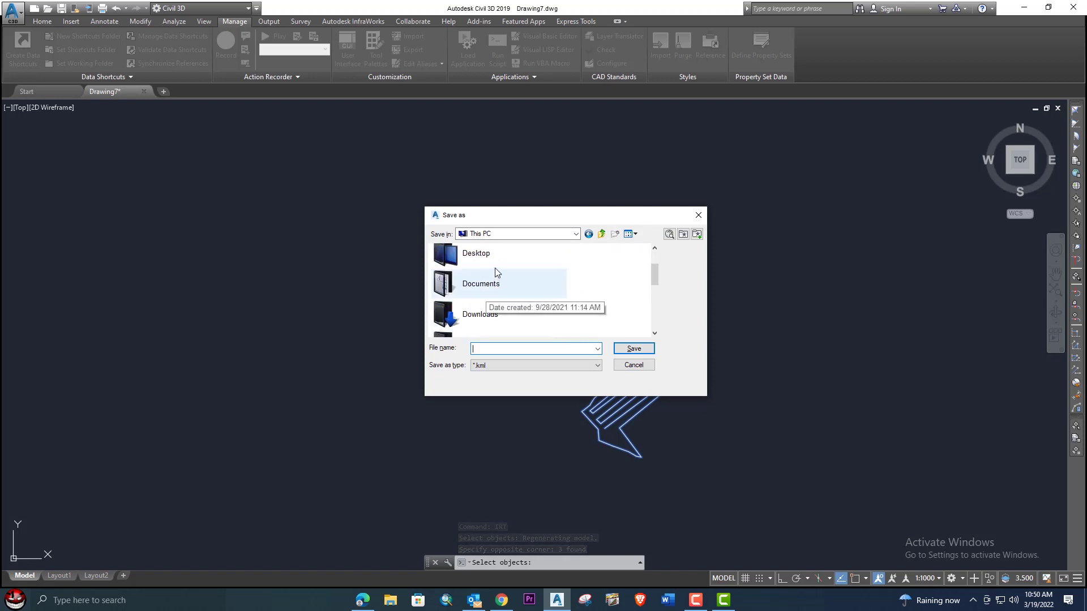
double_click(491, 253)
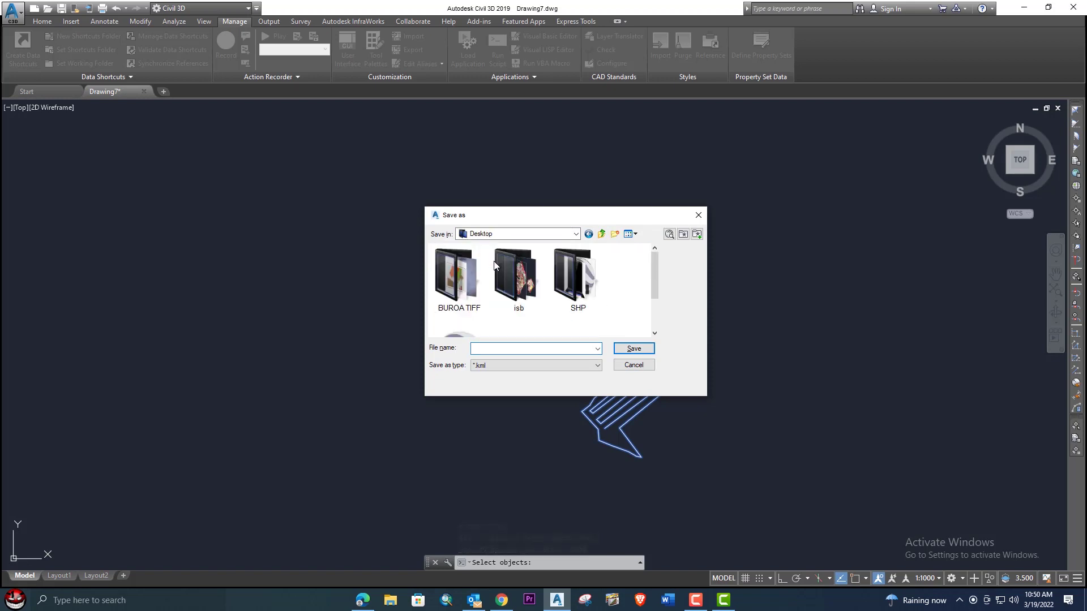
double_click(583, 295)
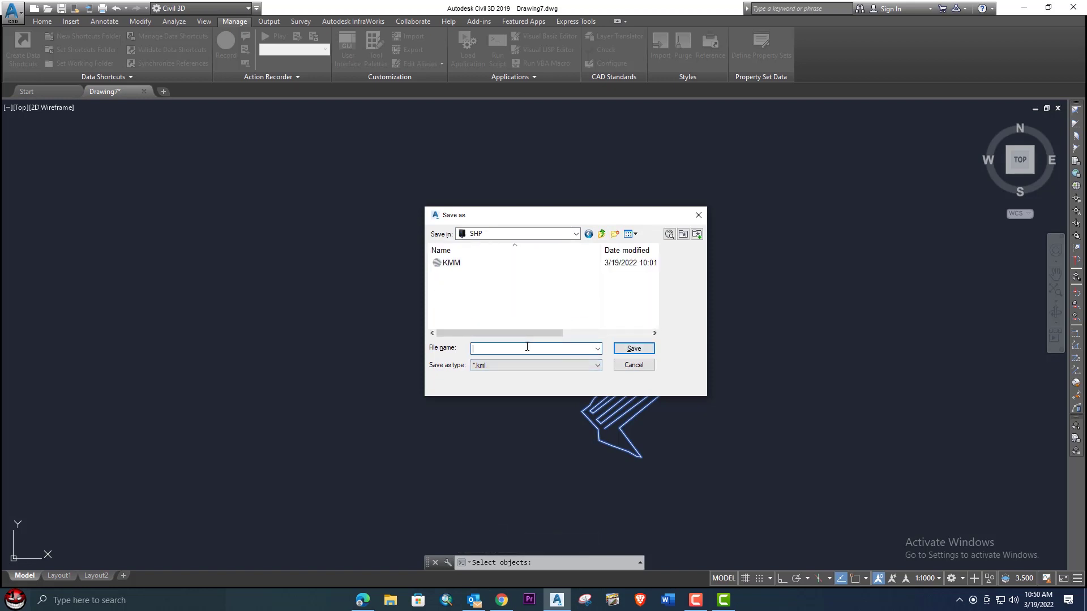
text(dw)
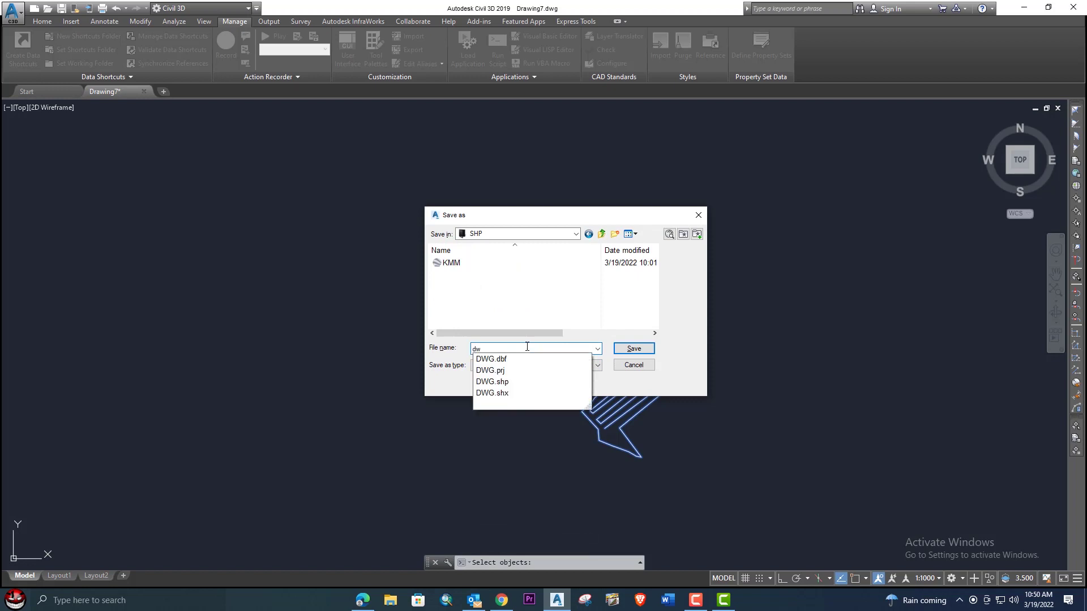
text(]]\)
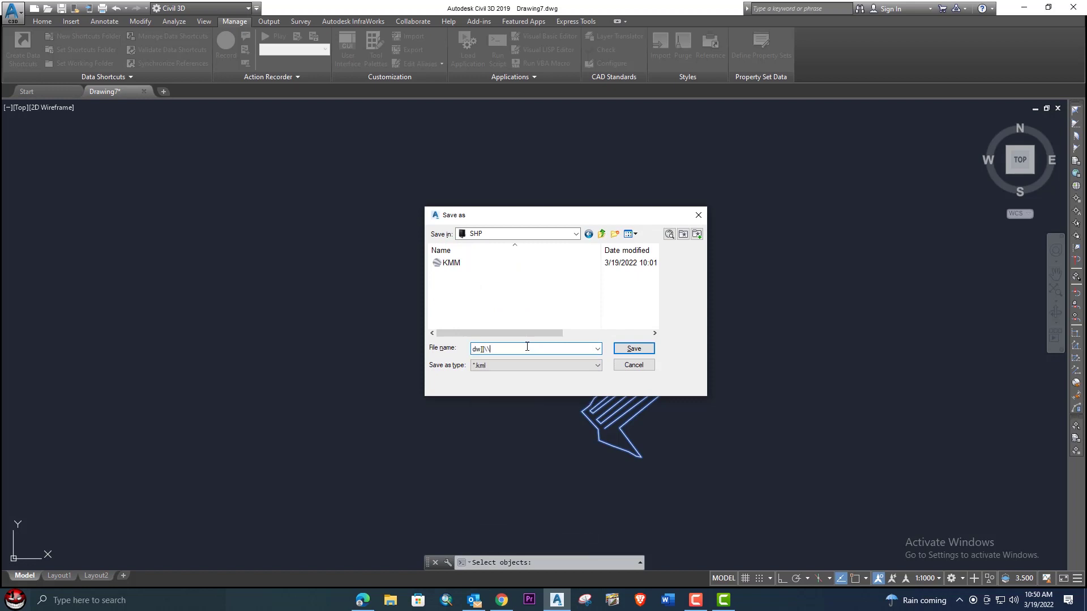
text(DWG)
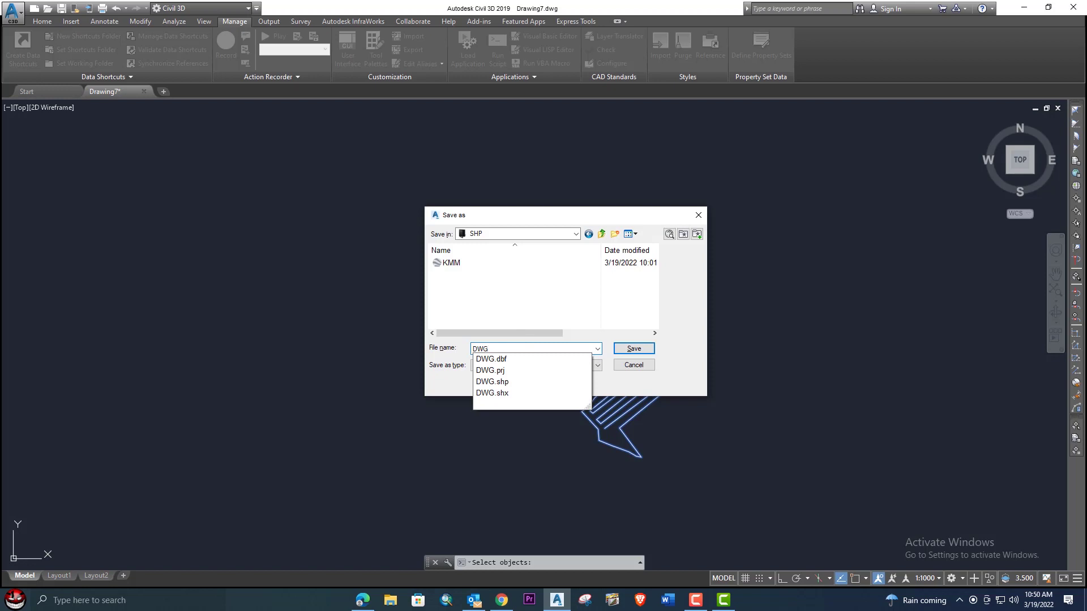
click(658, 382)
click(642, 348)
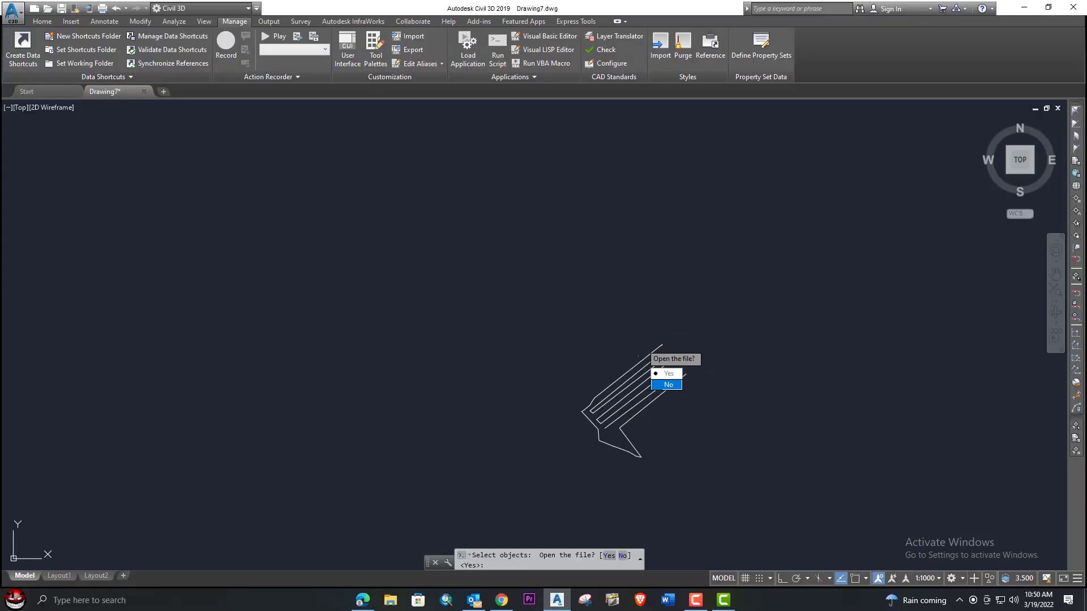
Open the exported file in Google Earth, dismiss the start-up tips and examine how the linework fits the port's container yard
click(659, 373)
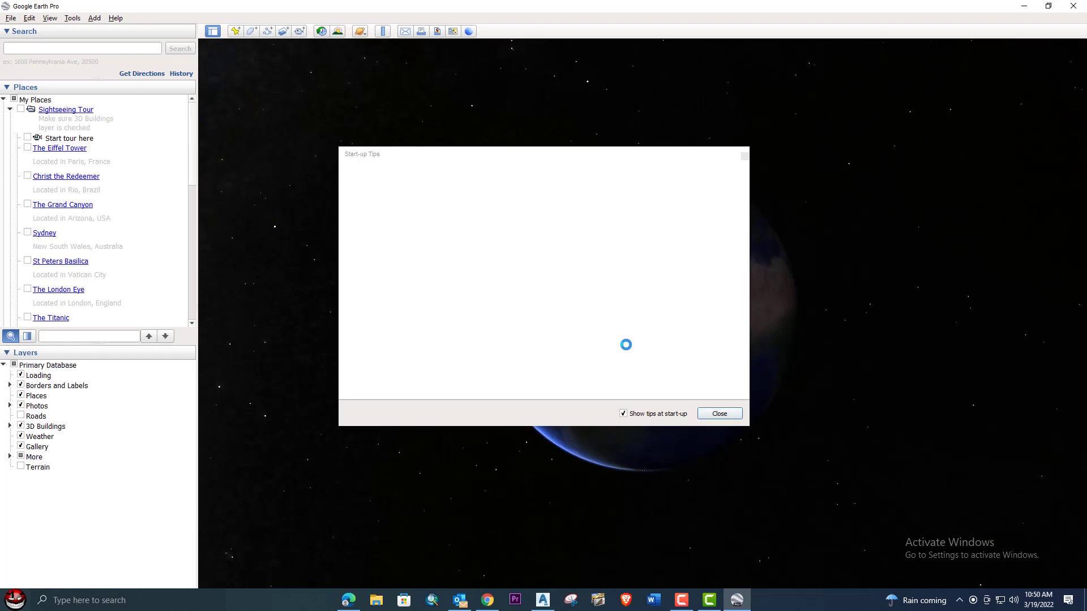
click(713, 414)
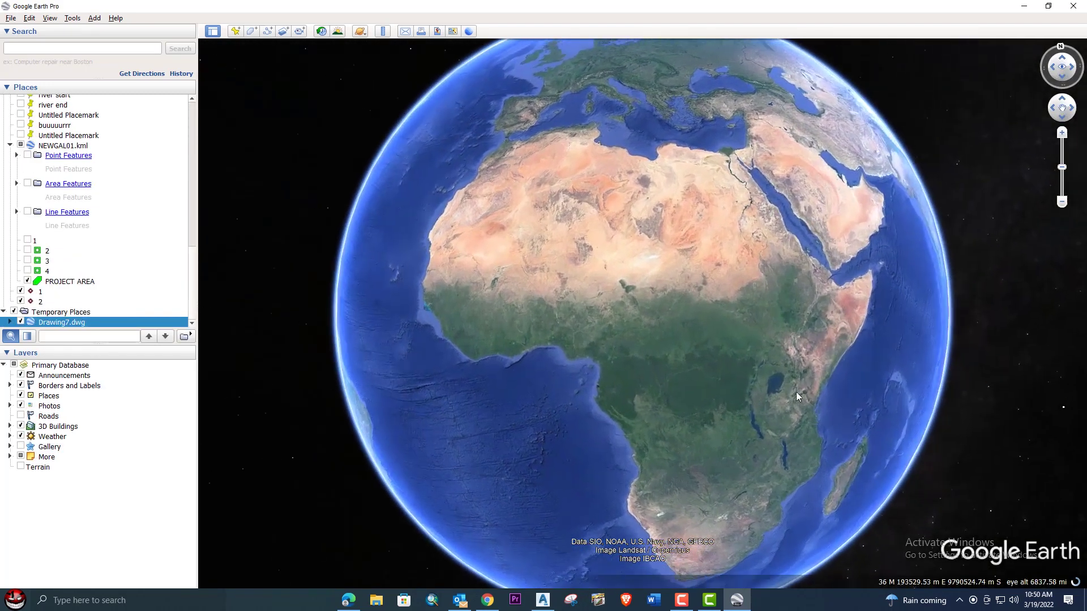
scroll(911, 331, down, 5)
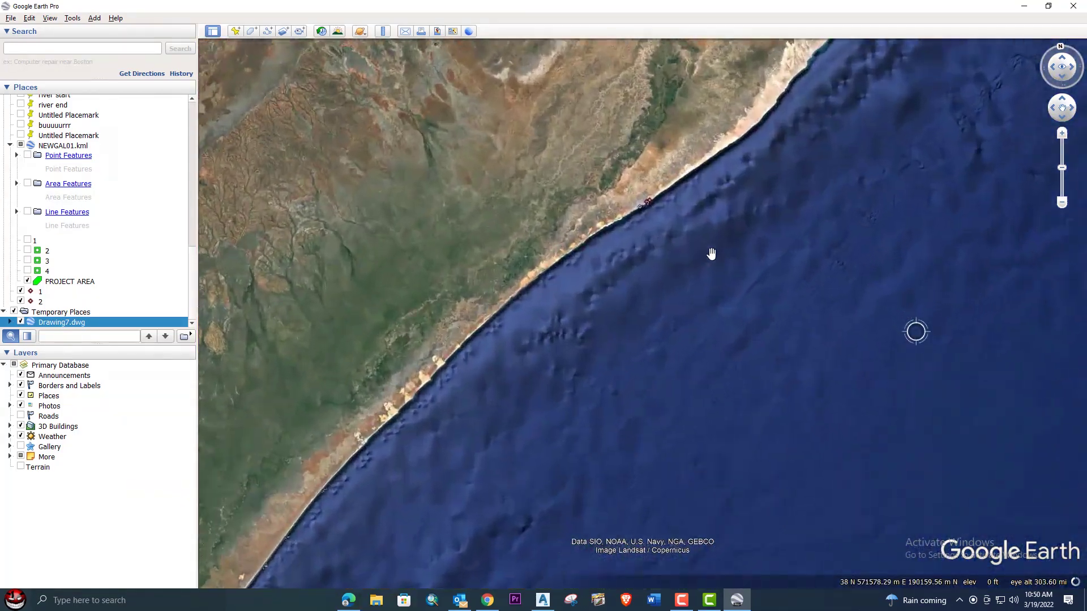
drag(712, 253, 789, 509)
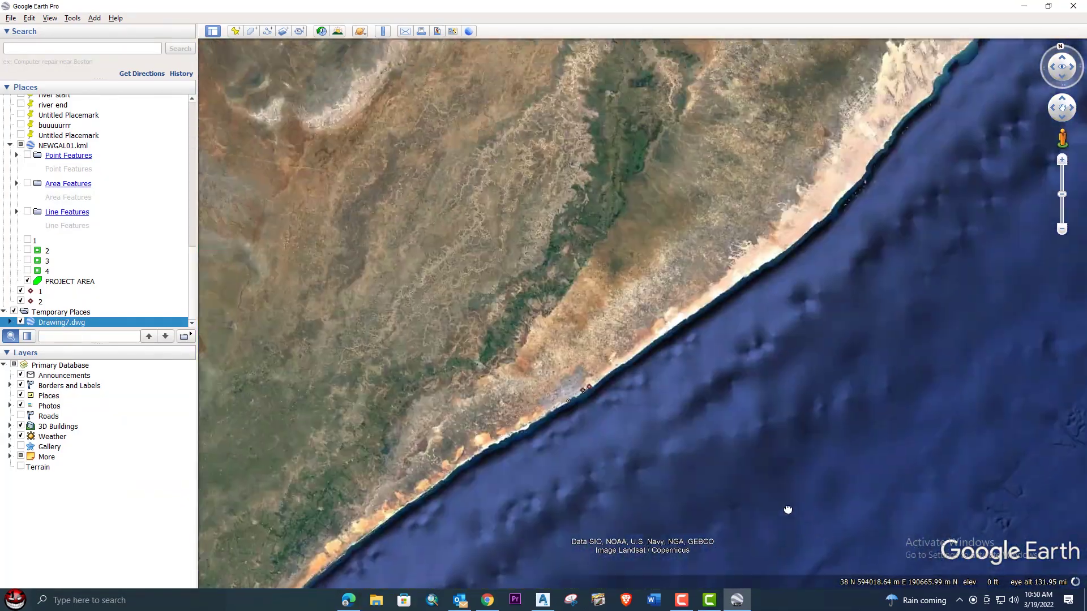
scroll(617, 447, down, 4)
scroll(617, 447, down, 5)
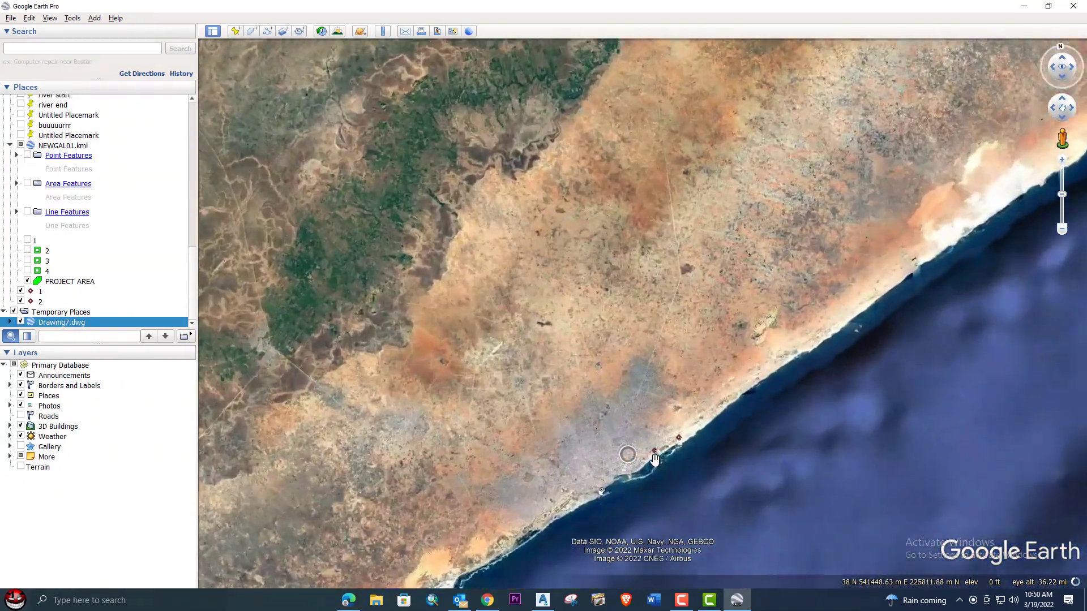
scroll(692, 447, up, 2)
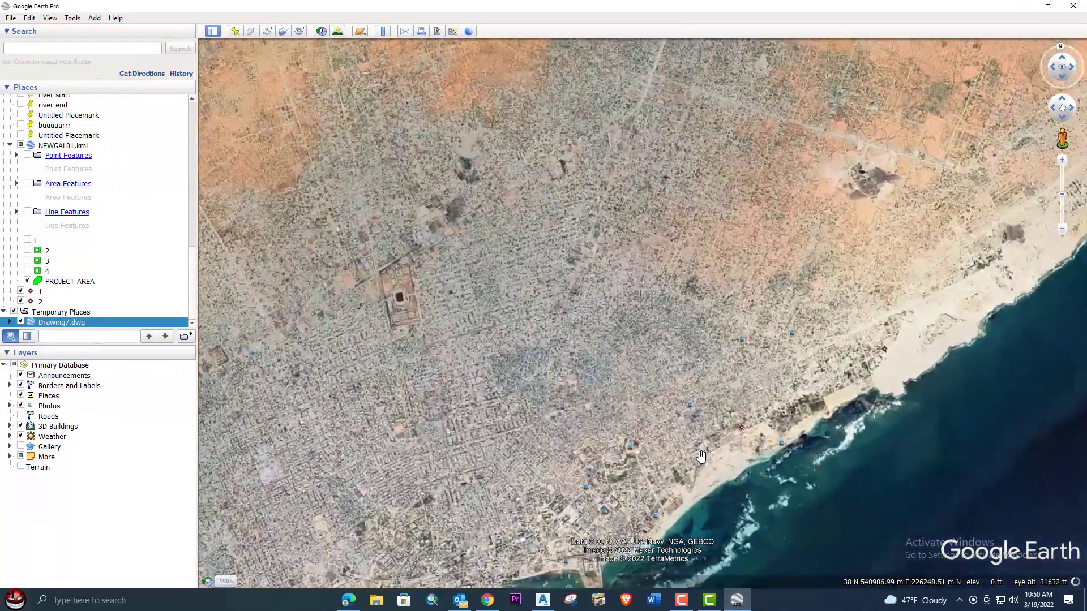
scroll(657, 404, down, 2)
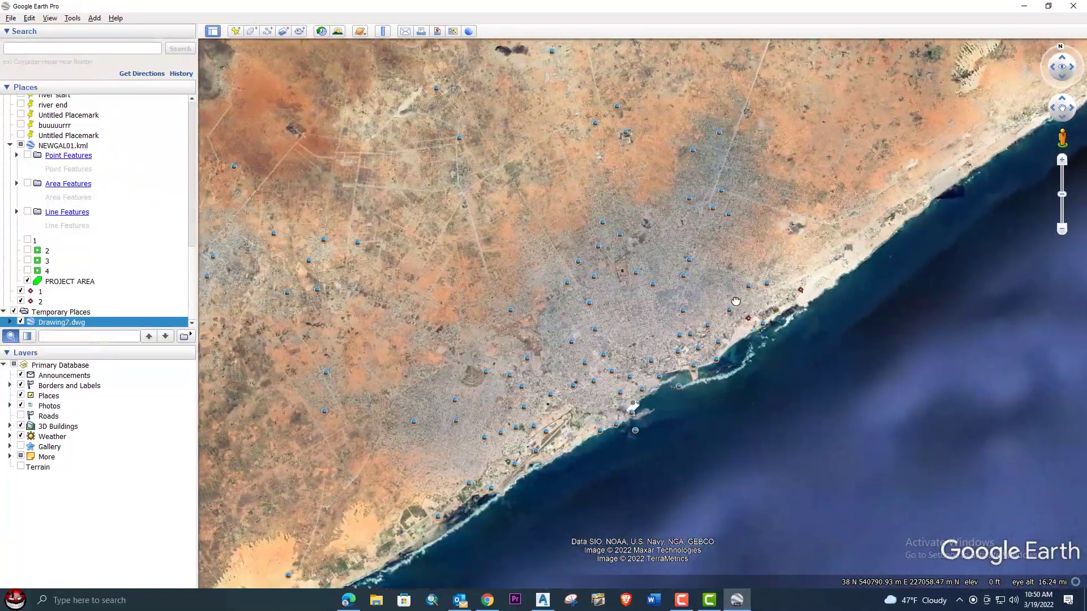
scroll(656, 404, down, 4)
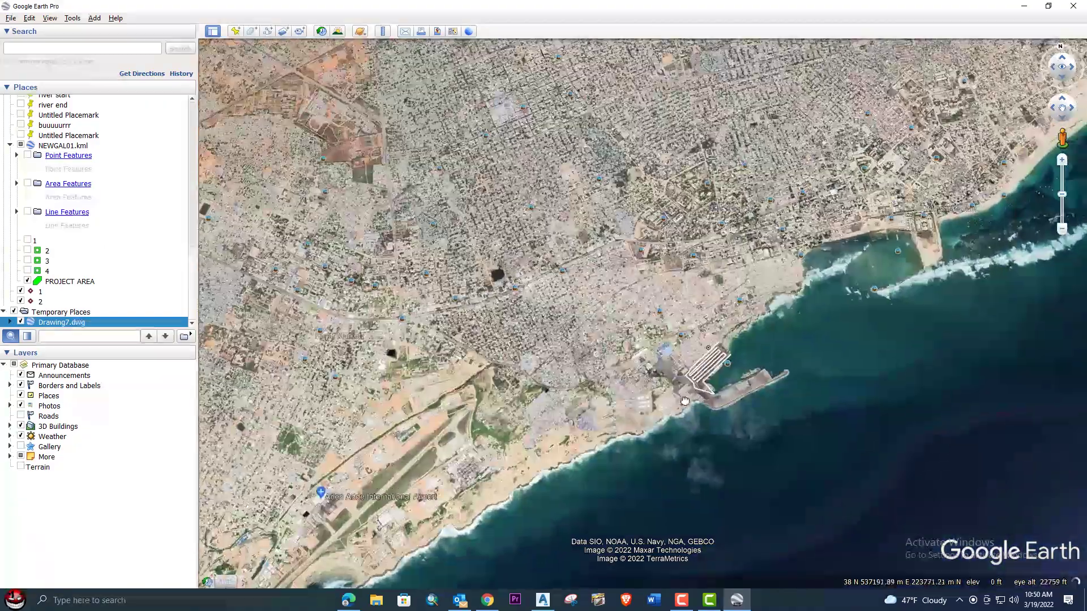
scroll(555, 438, down, 4)
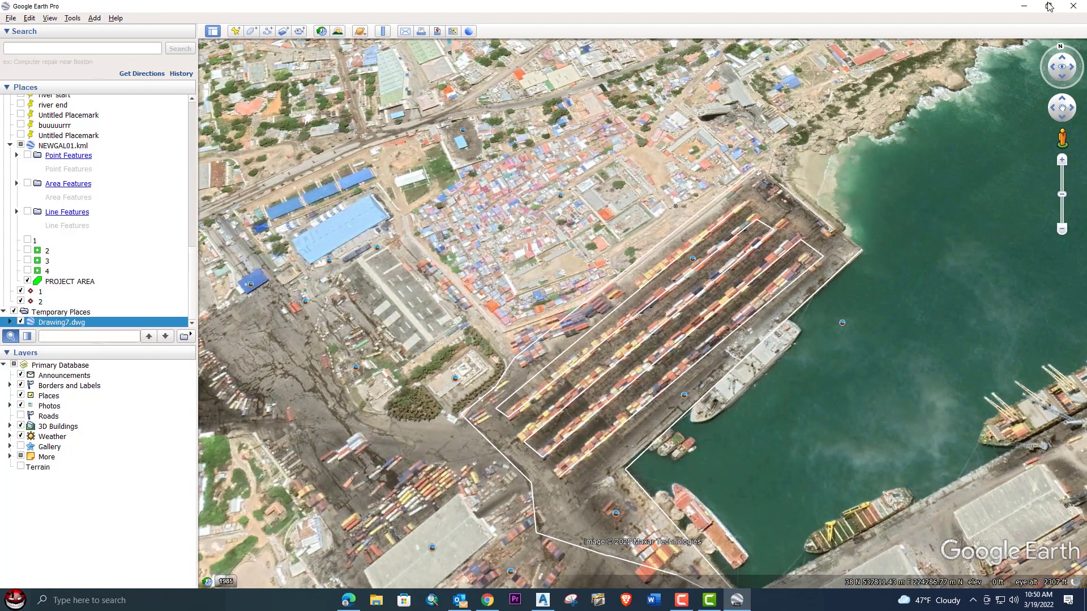
Switch back to Civil 3D, create a new blank drawing and return to Drawing7
click(1023, 6)
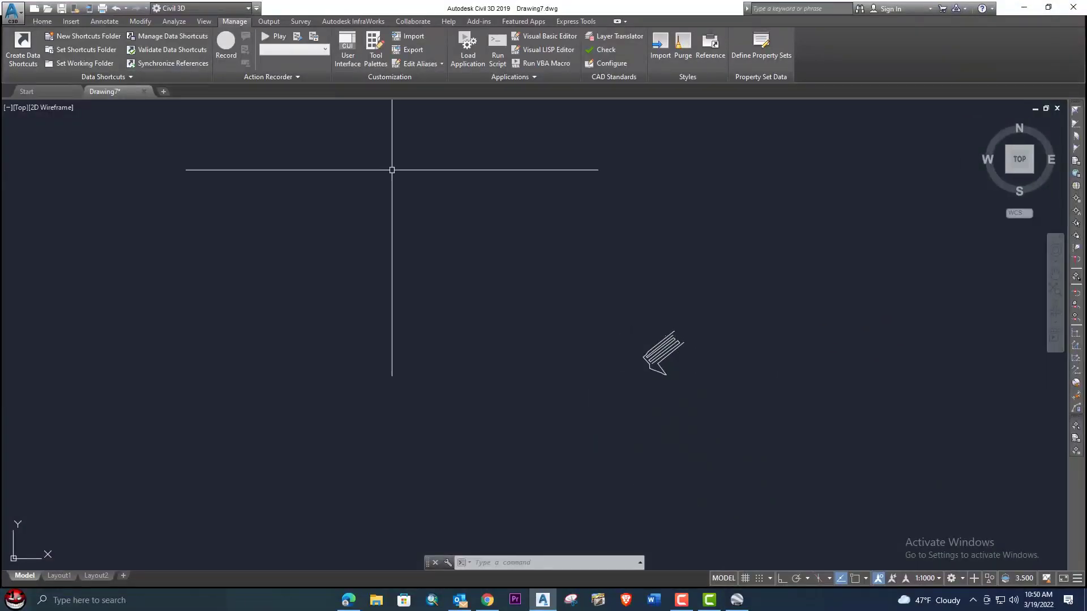
click(163, 91)
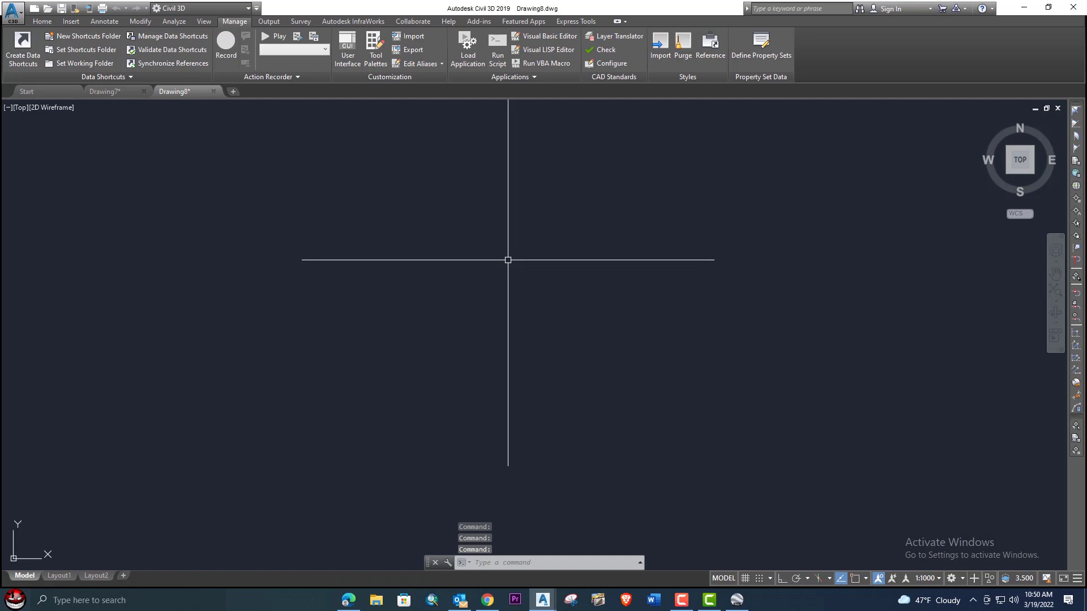
click(104, 90)
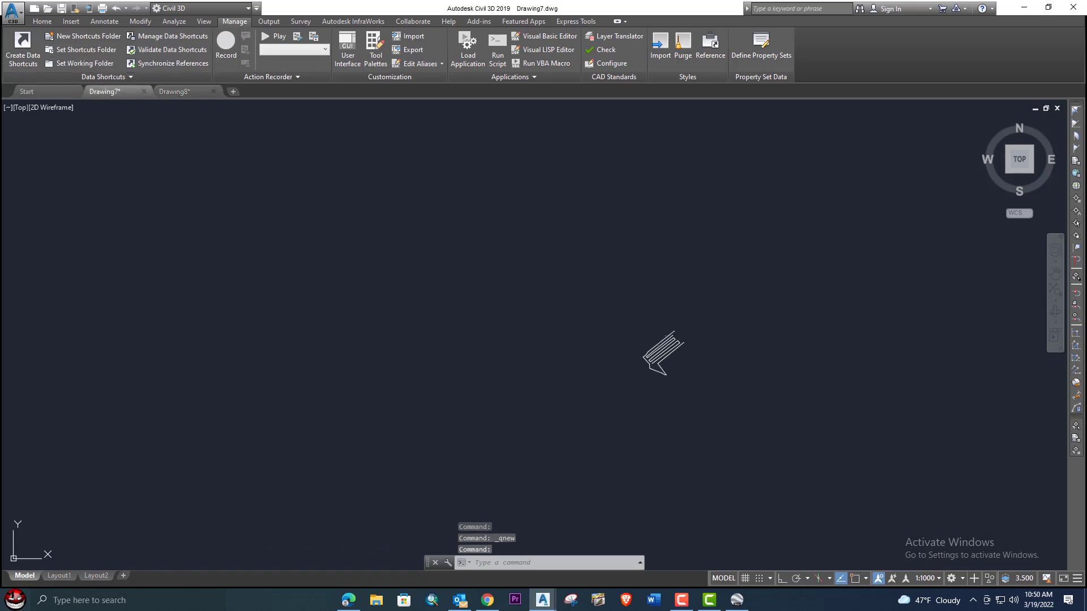
Run the IRT command in Drawing7, try to set the map type to the SHP Export option and accept the settings
scroll(707, 358, up, 5)
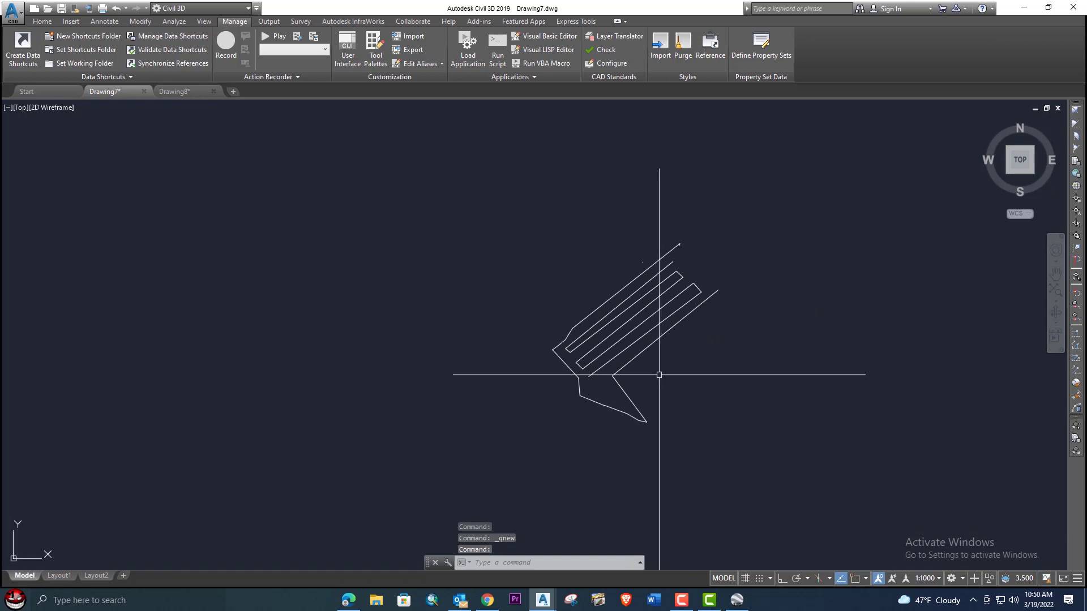
text(IRT)
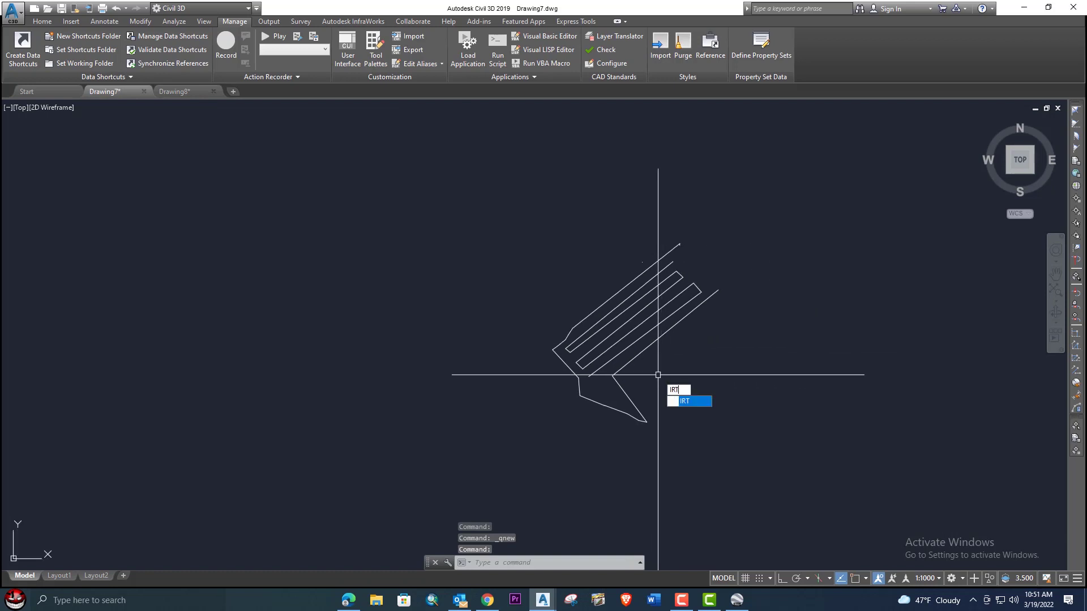
key(Return)
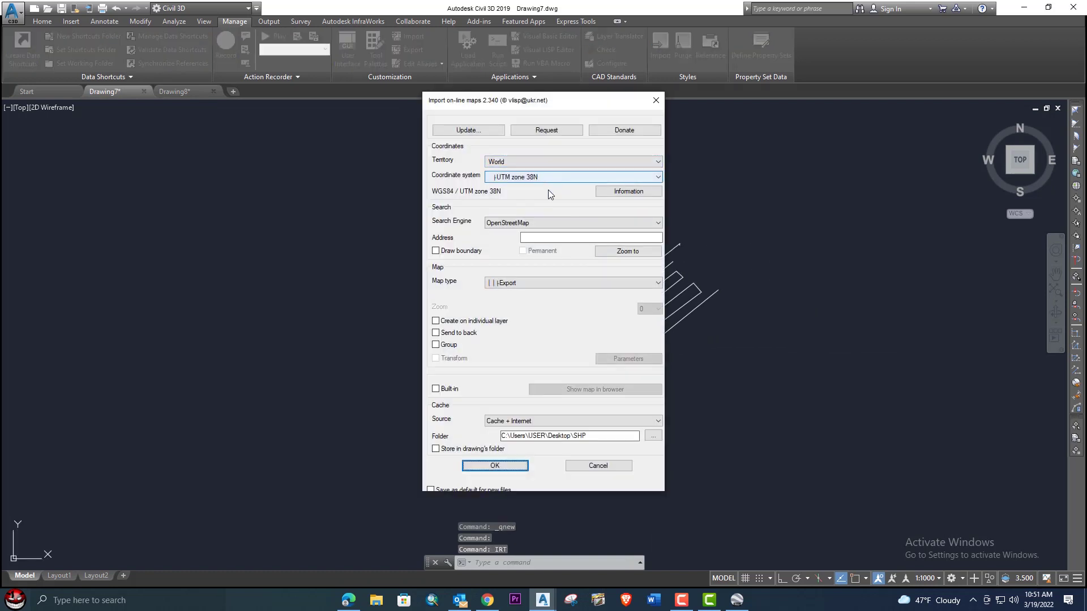
click(542, 284)
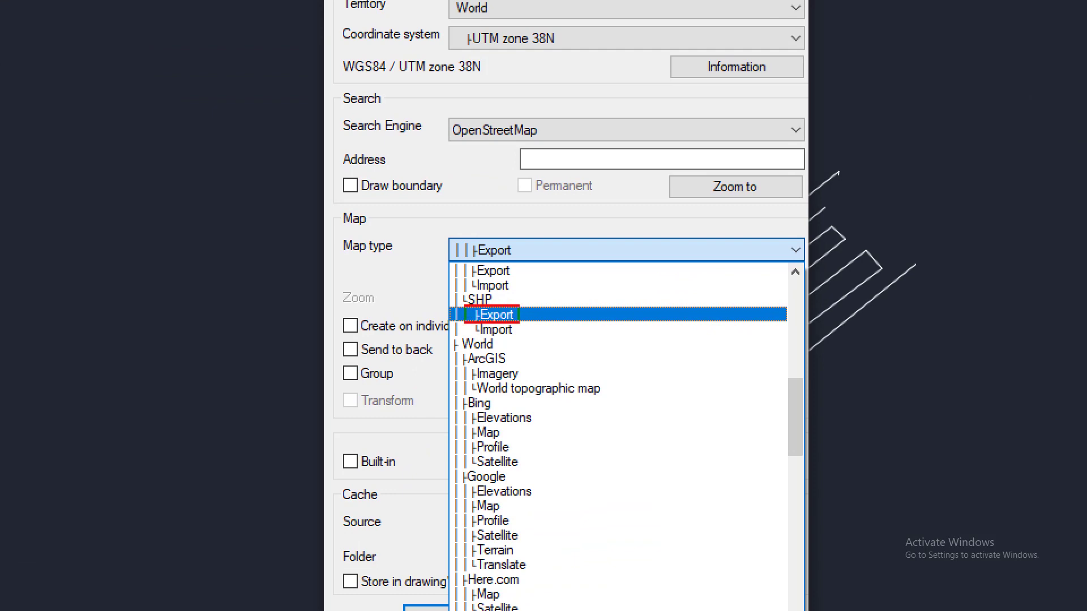
click(508, 314)
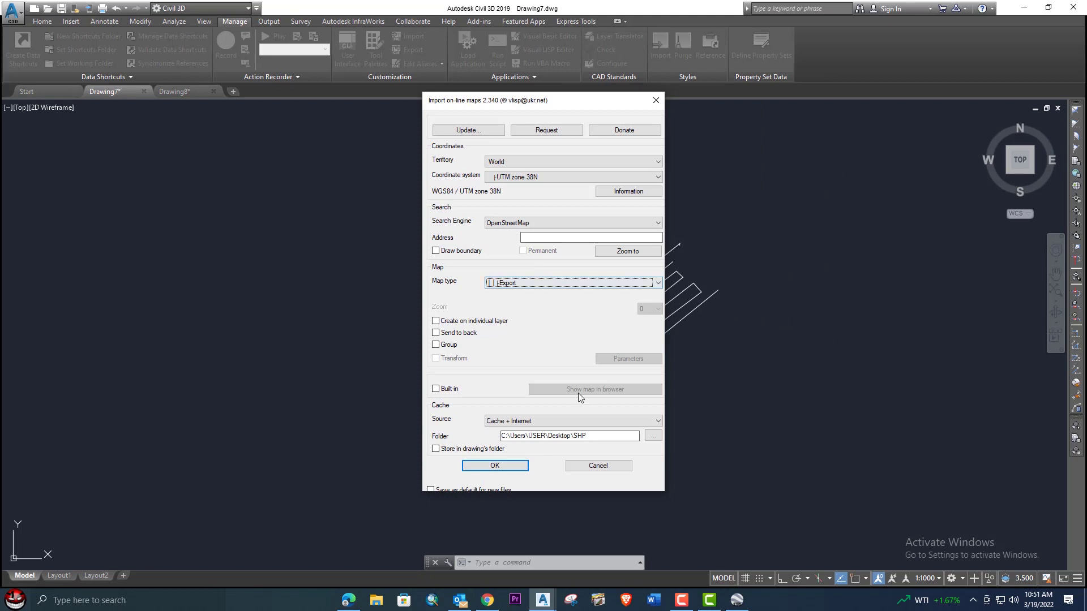
click(495, 466)
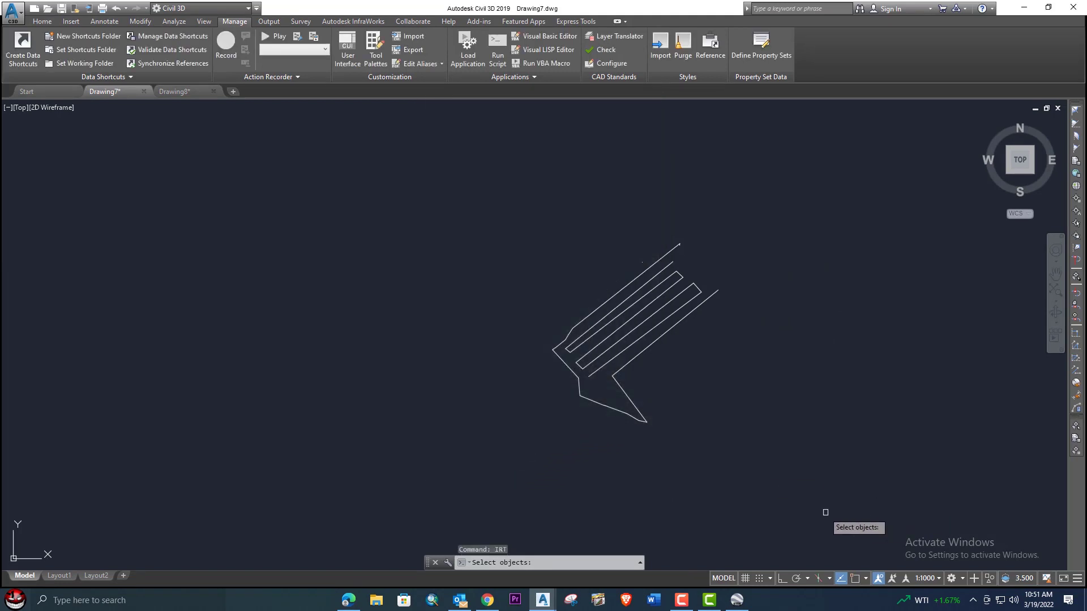
Select all the port linework in Drawing7 as the objects to export
click(815, 512)
click(507, 229)
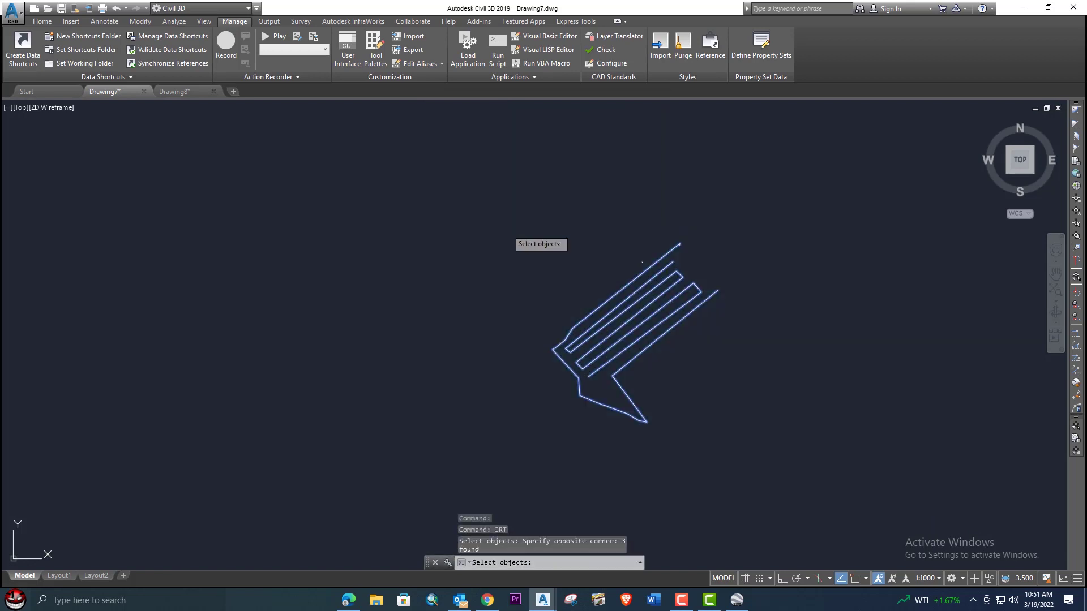
key(Return)
Save this second export under the same file name, DWG, in the Desktop's SHP folder
click(601, 234)
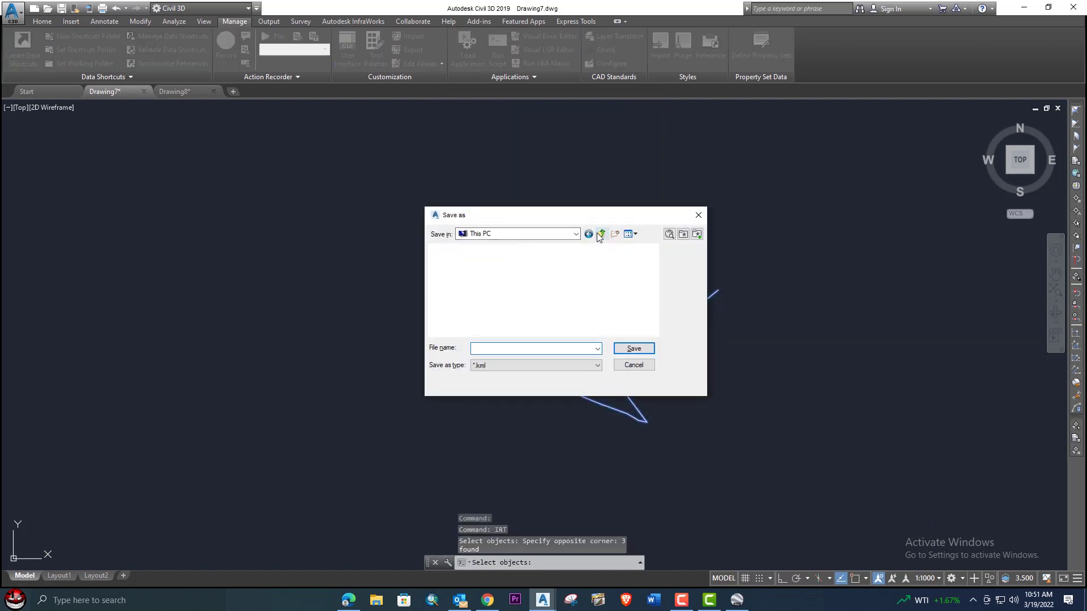
double_click(472, 304)
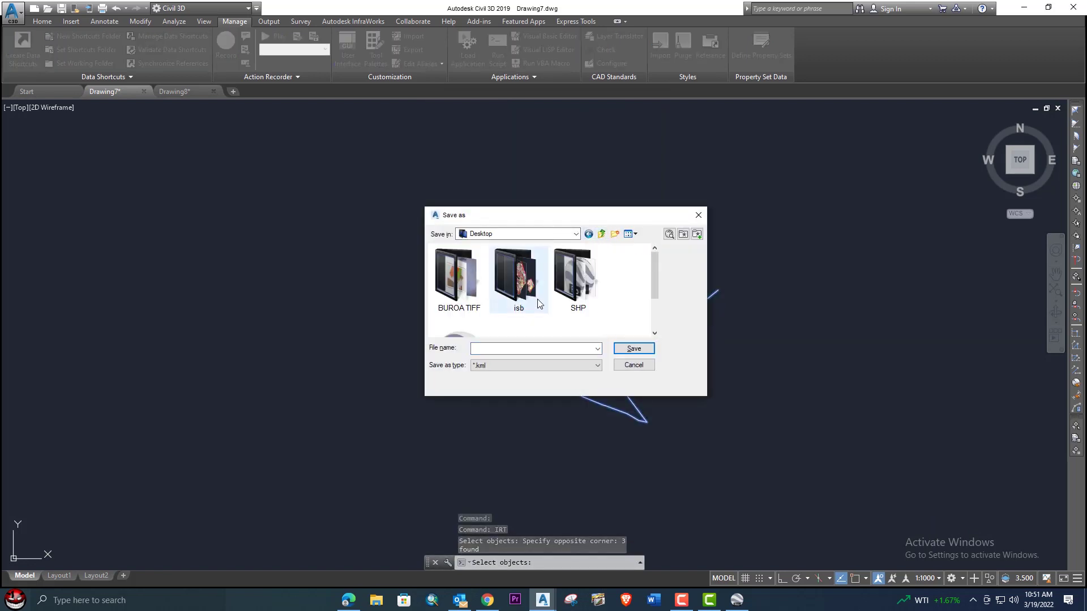
double_click(580, 300)
click(520, 347)
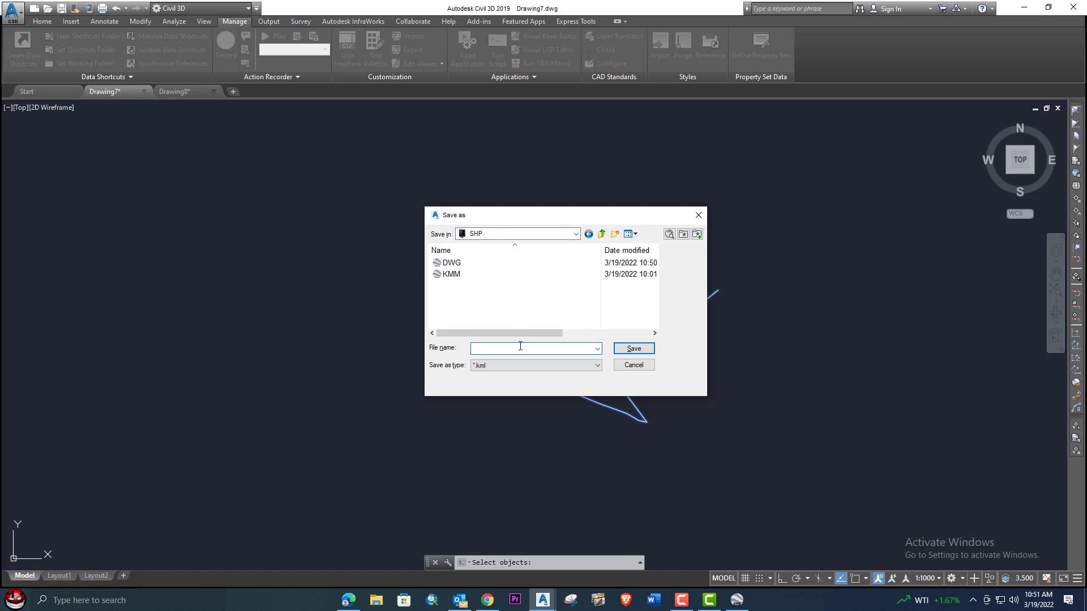
text(DWG)
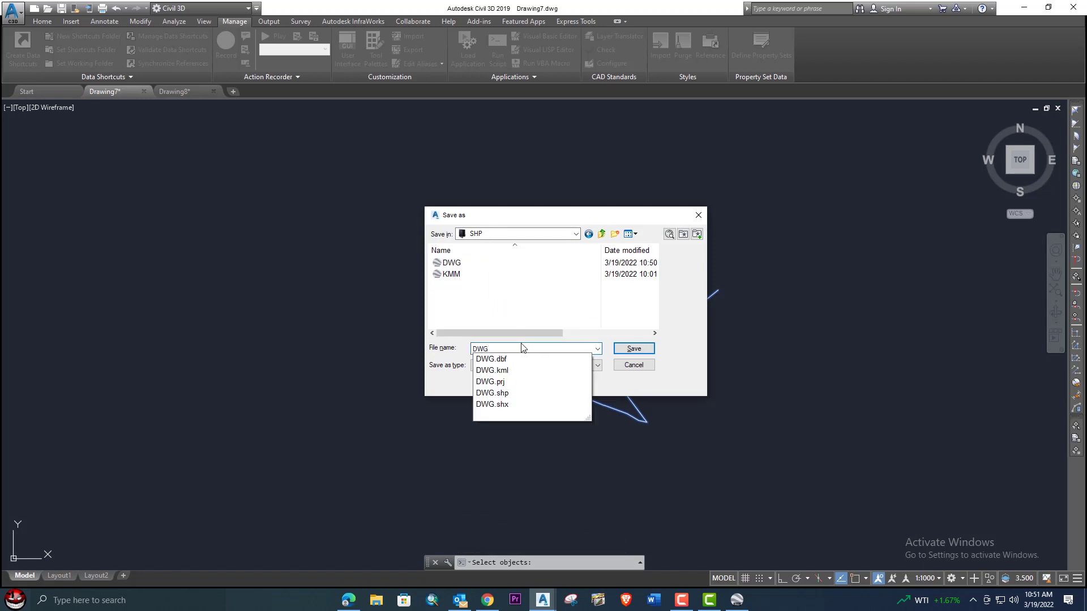
click(548, 321)
click(631, 348)
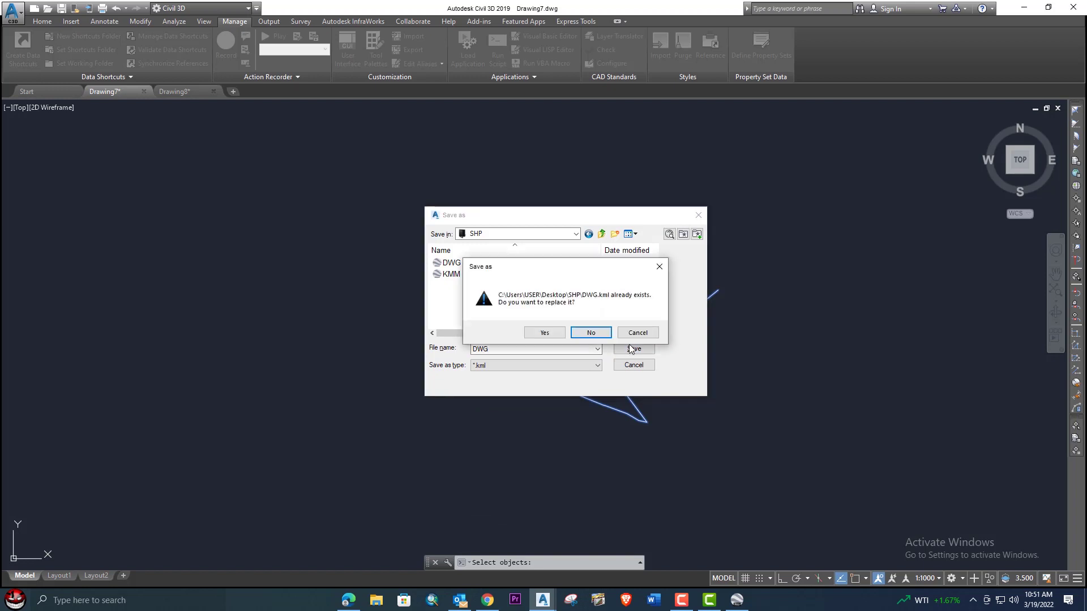
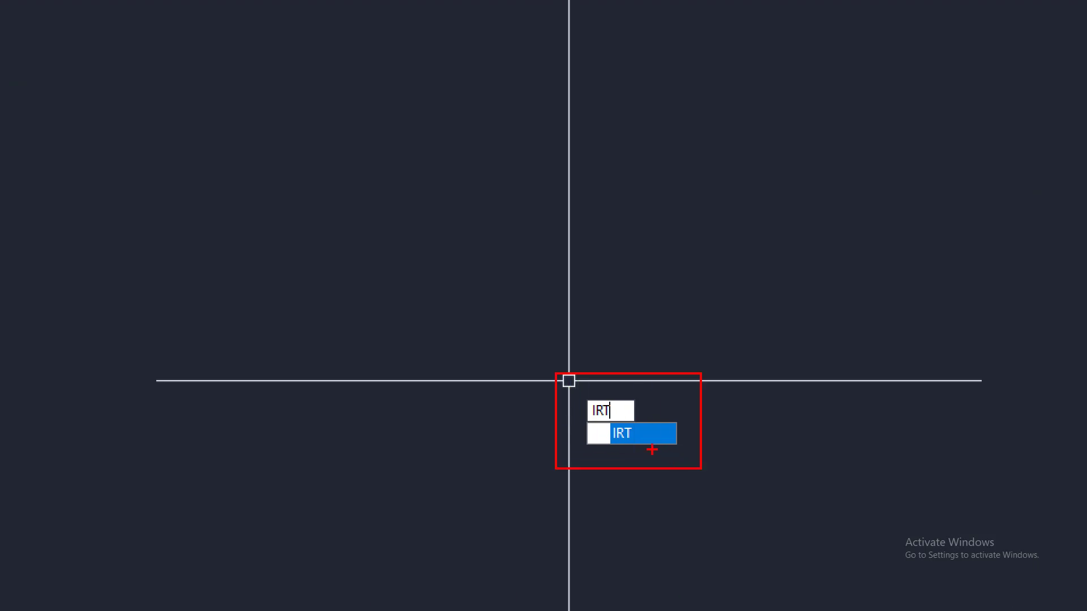
Run the IRT command in Drawing9 and try to choose the SHP Import option under Local files as the map type
key(Return)
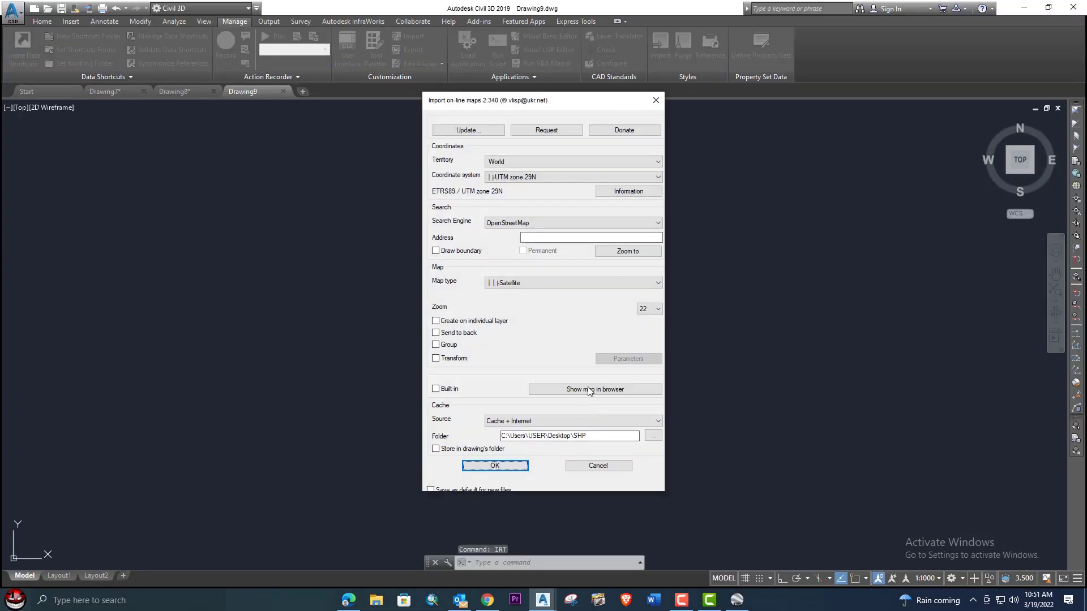
click(571, 281)
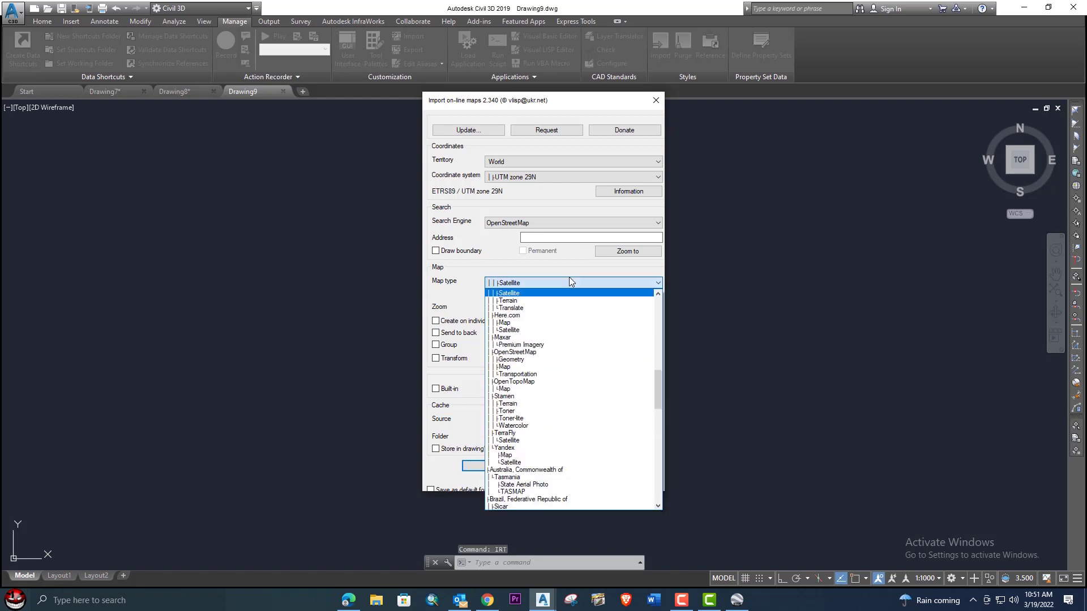
scroll(533, 390, down, 5)
scroll(534, 390, down, 9)
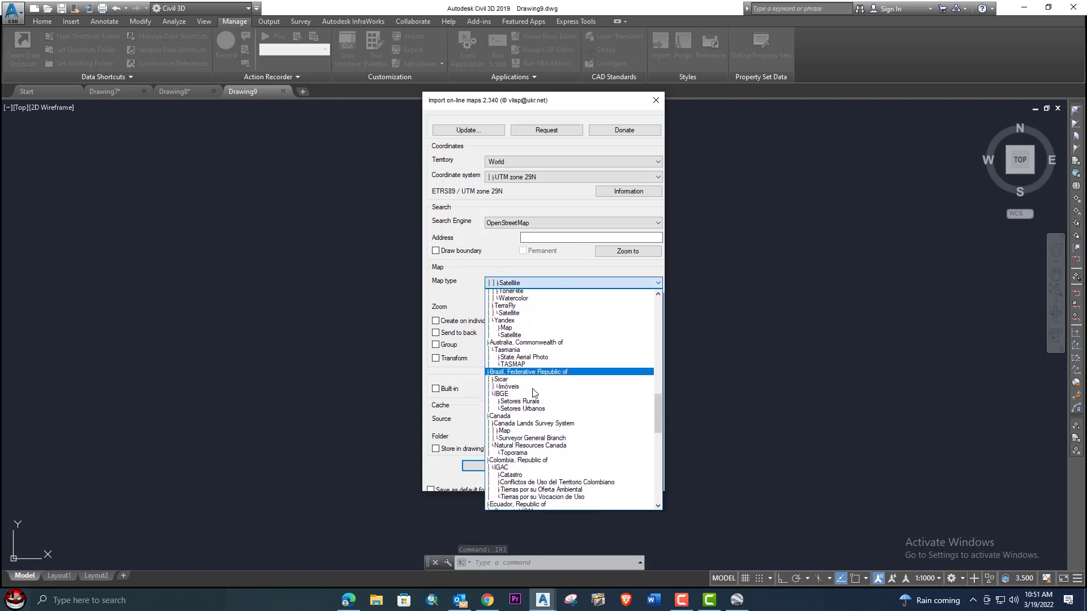
scroll(533, 396, down, 10)
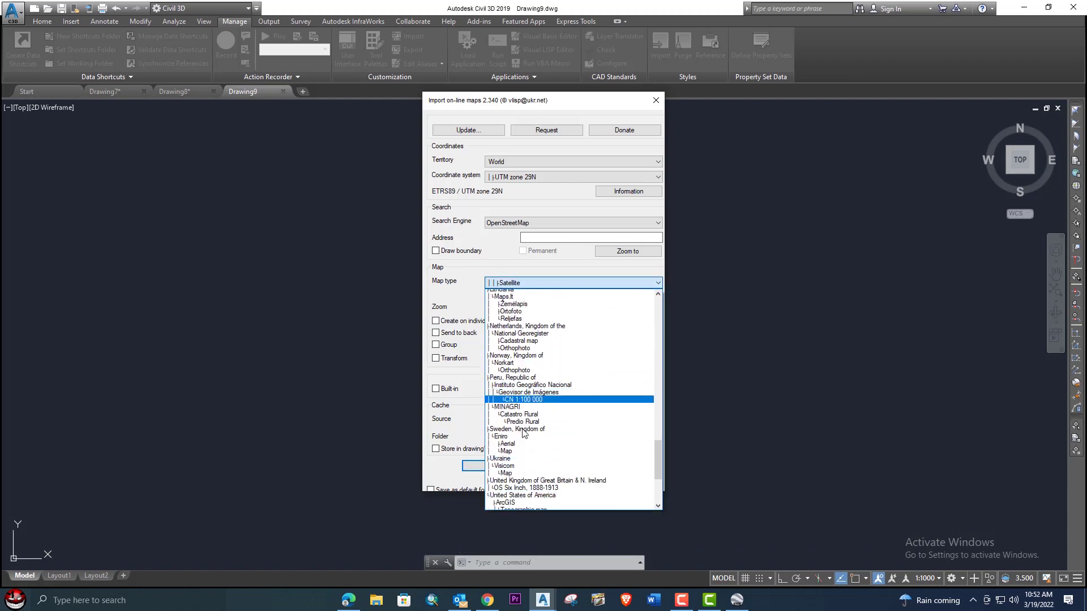
scroll(524, 432, down, 3)
scroll(543, 421, up, 5)
scroll(548, 419, up, 15)
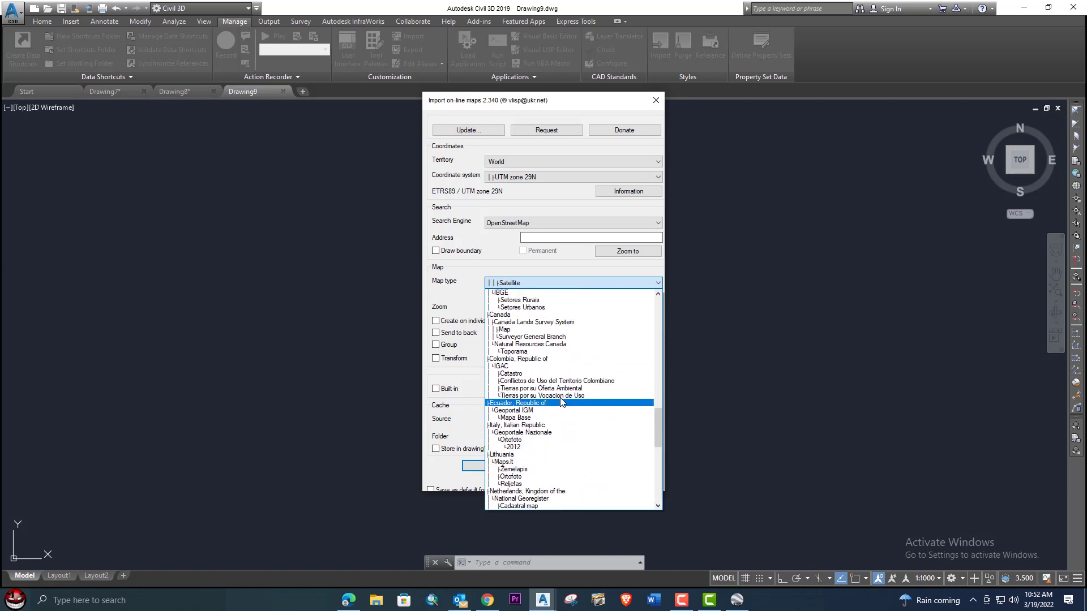
scroll(565, 401, up, 15)
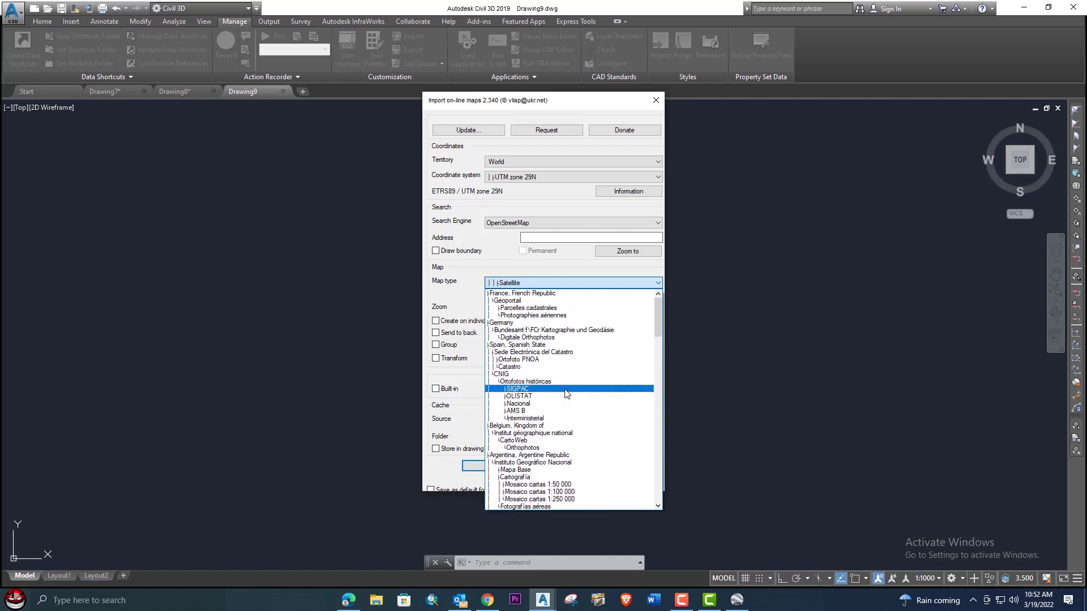
scroll(566, 394, down, 5)
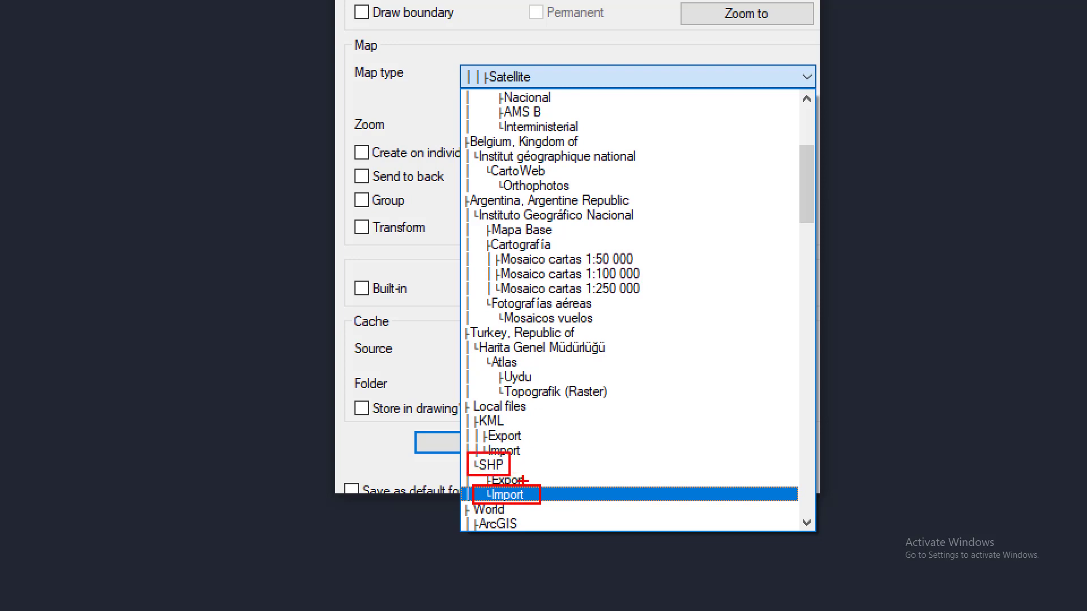
click(505, 495)
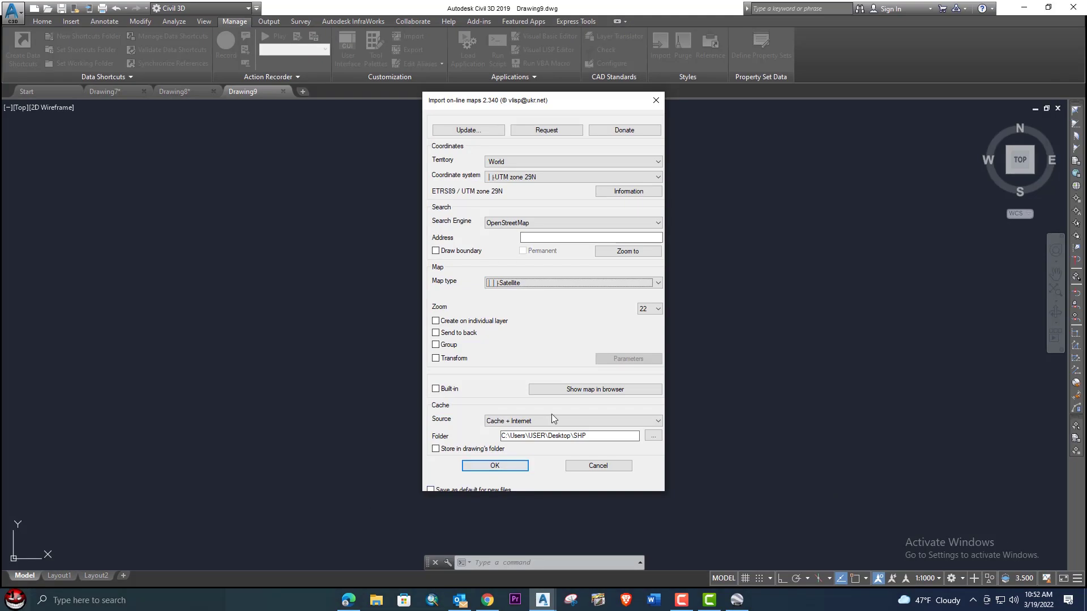
Set the map type to Import under Local files, SHP, and accept the import settings
click(555, 283)
scroll(509, 431, down, 6)
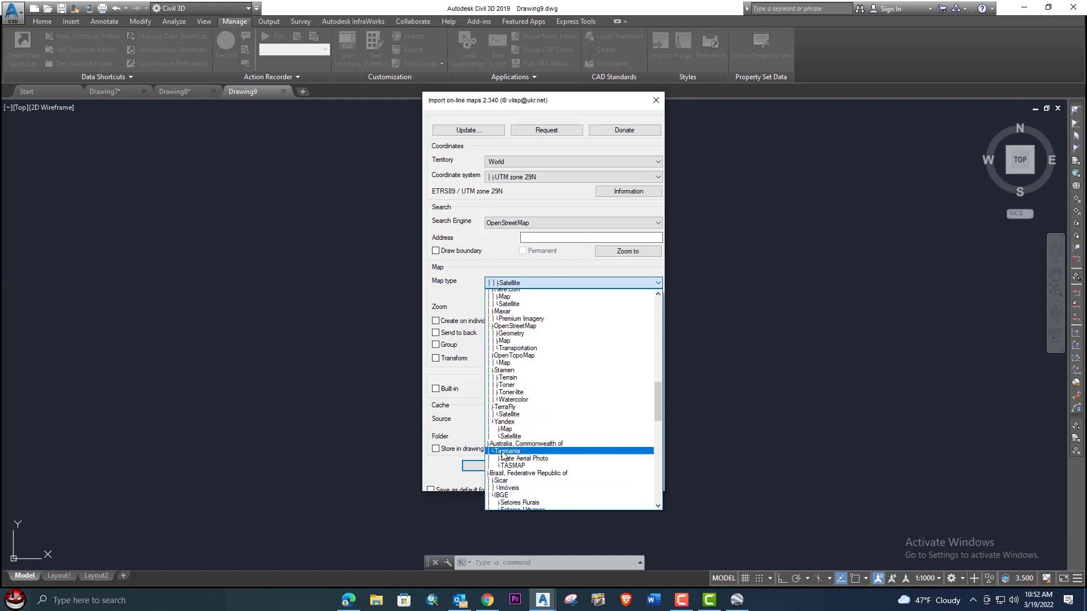
scroll(509, 448, down, 2)
scroll(526, 431, up, 8)
scroll(532, 425, up, 15)
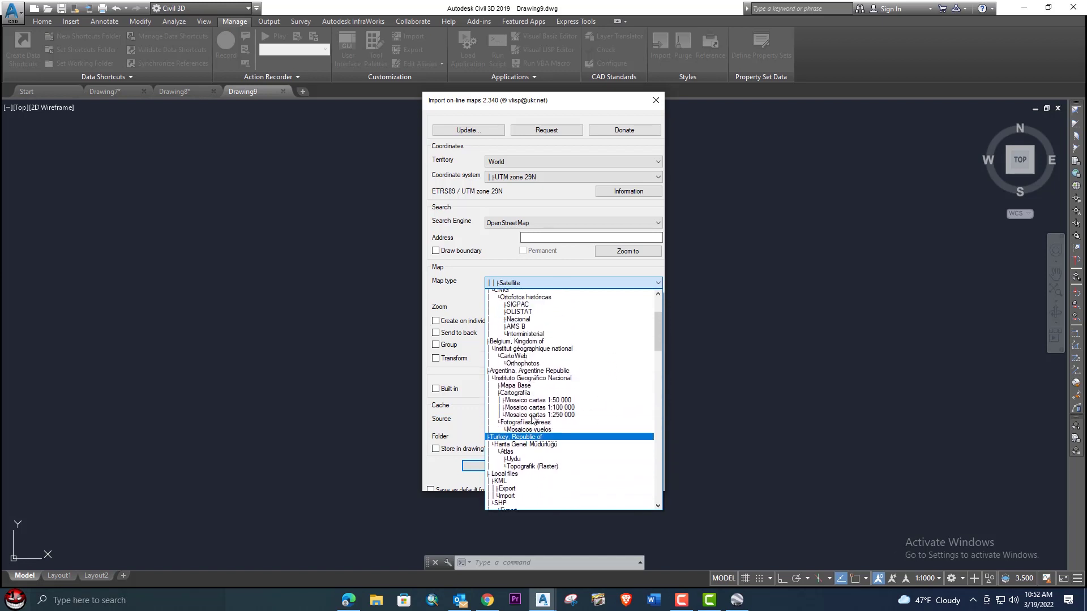
scroll(530, 429, down, 2)
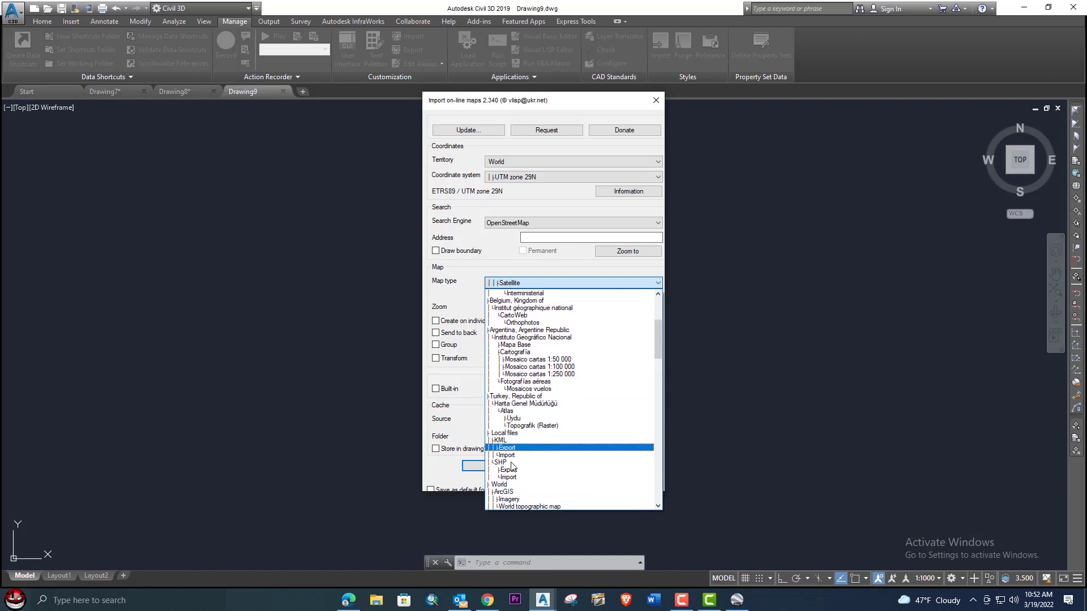
click(538, 474)
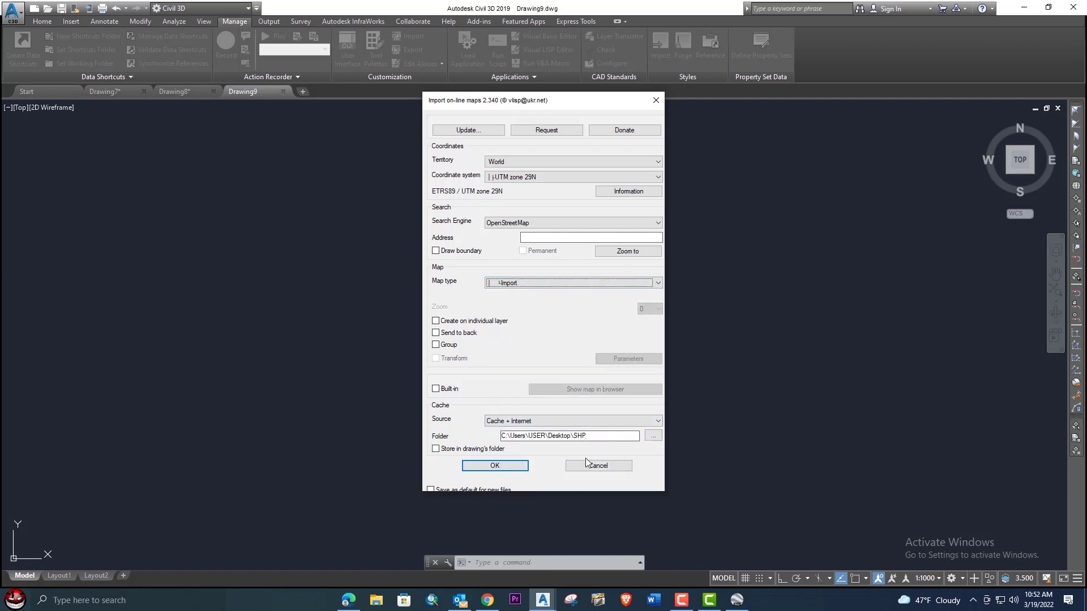
click(494, 466)
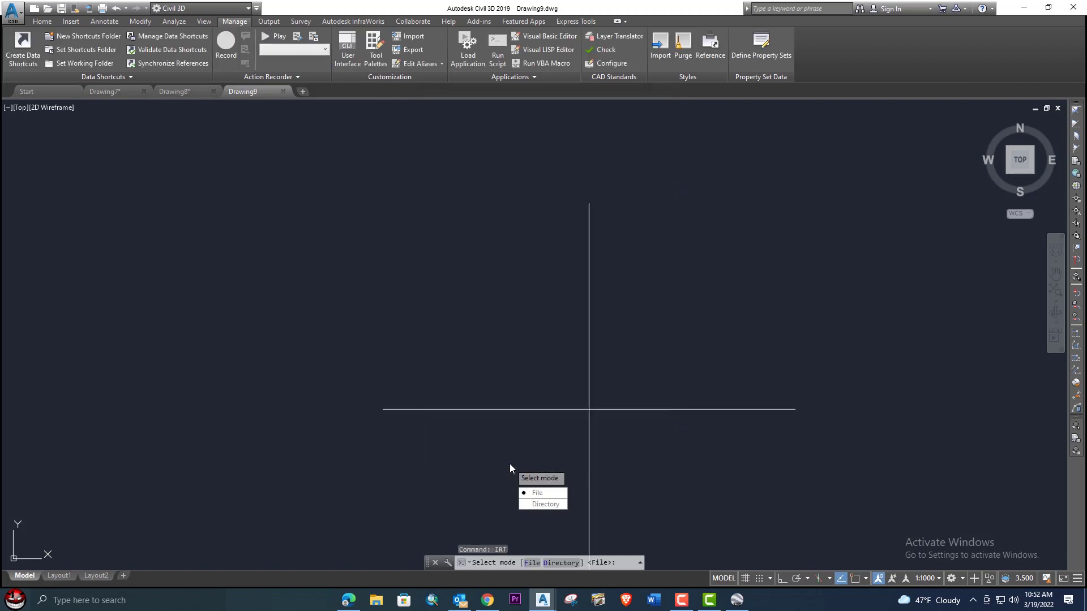
Import a single file, choosing the DWG shapefile from the Desktop's SHP folder
click(540, 497)
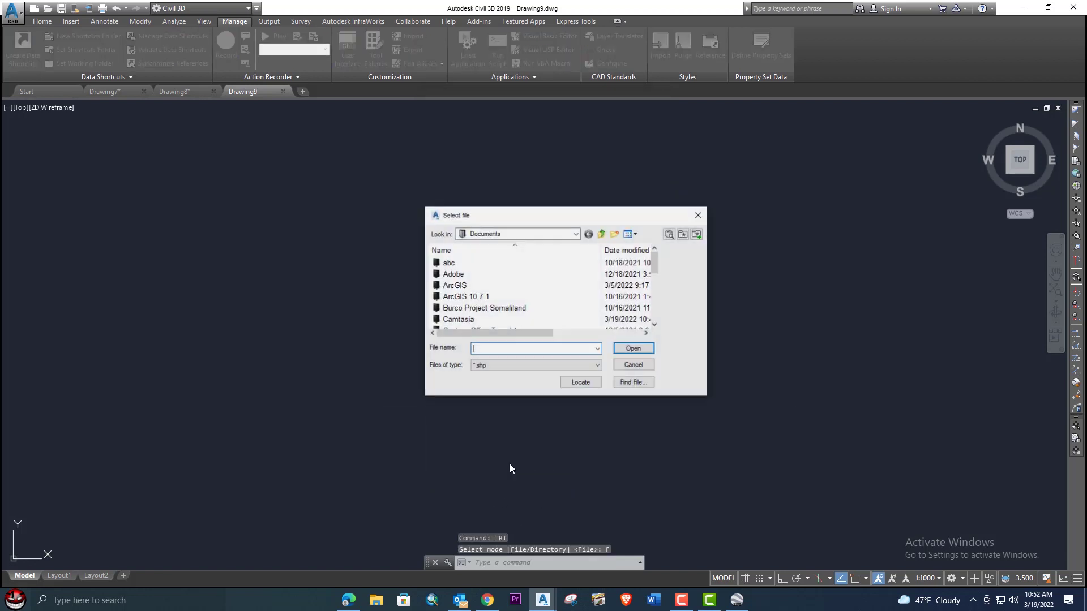
click(601, 233)
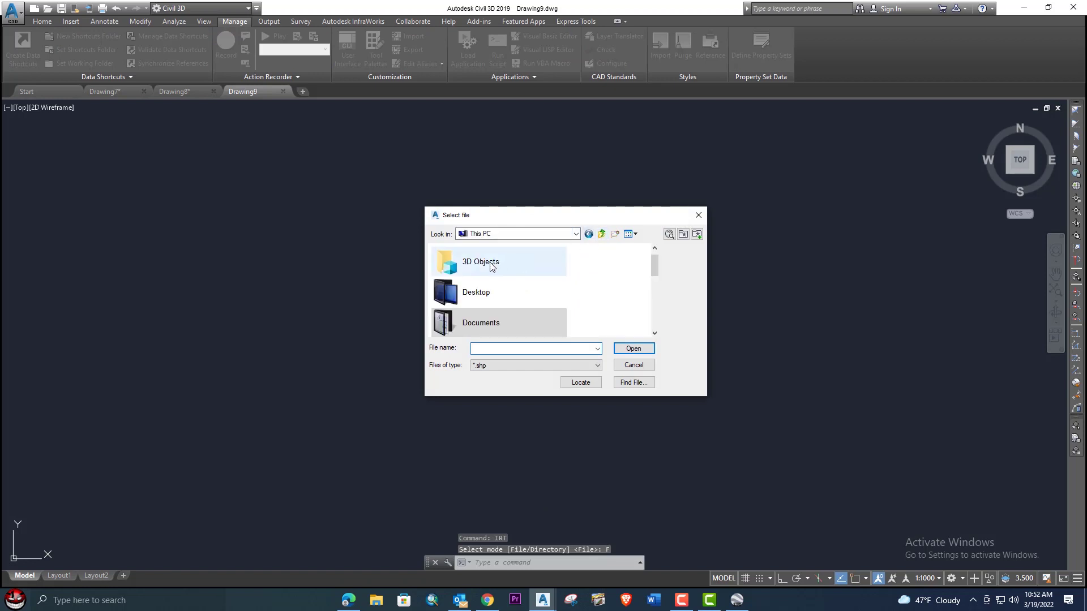
double_click(484, 286)
double_click(563, 290)
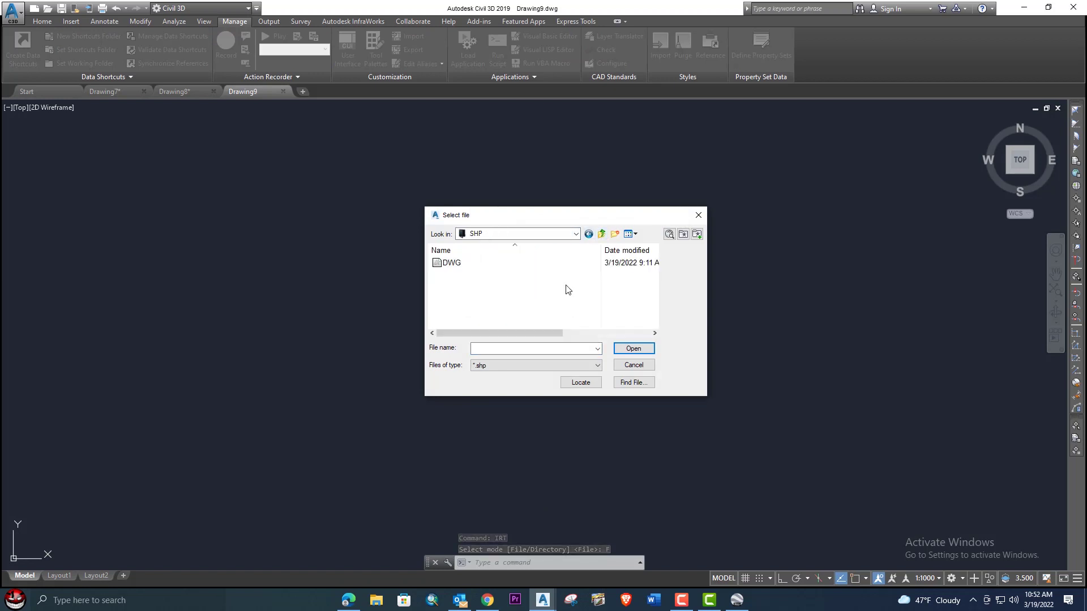
click(475, 263)
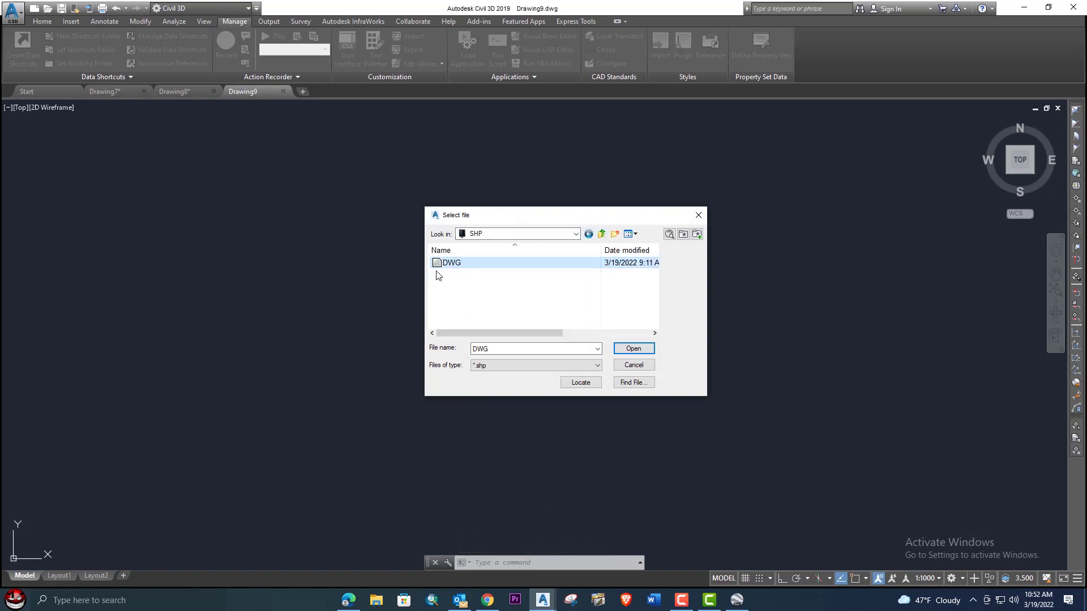
click(518, 363)
click(543, 375)
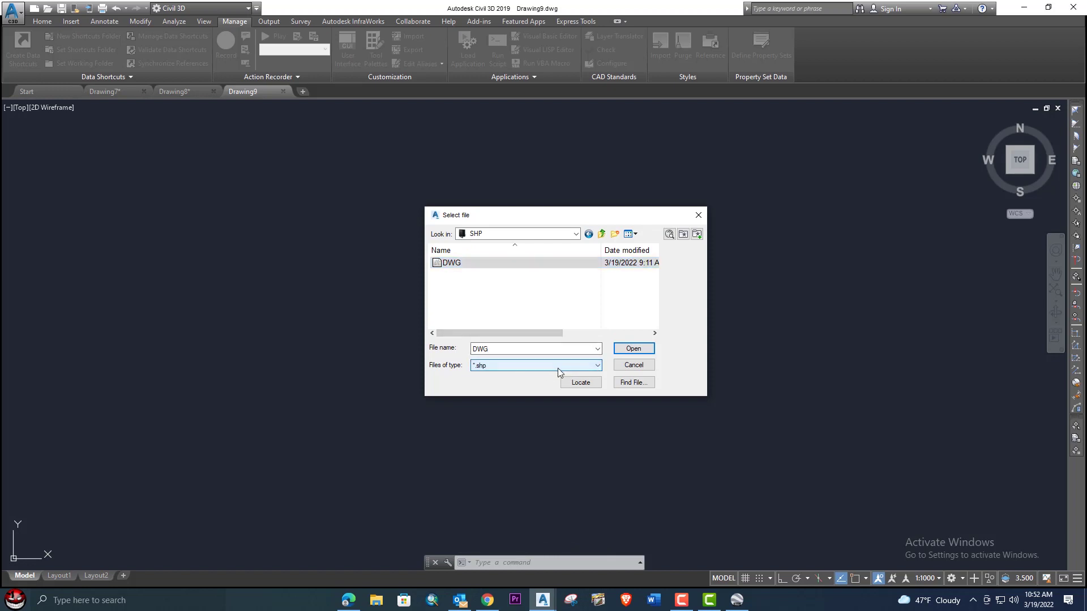
click(634, 348)
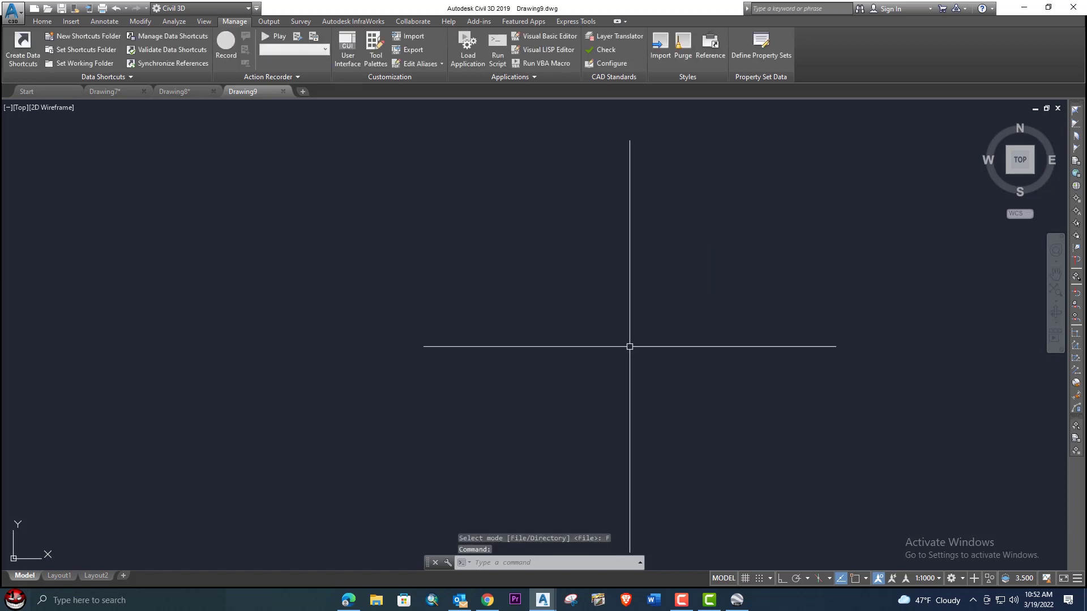
Zoom to the extents of Drawing9 to view the imported port linework
text(Z)
key(Return)
text(E)
key(Return)
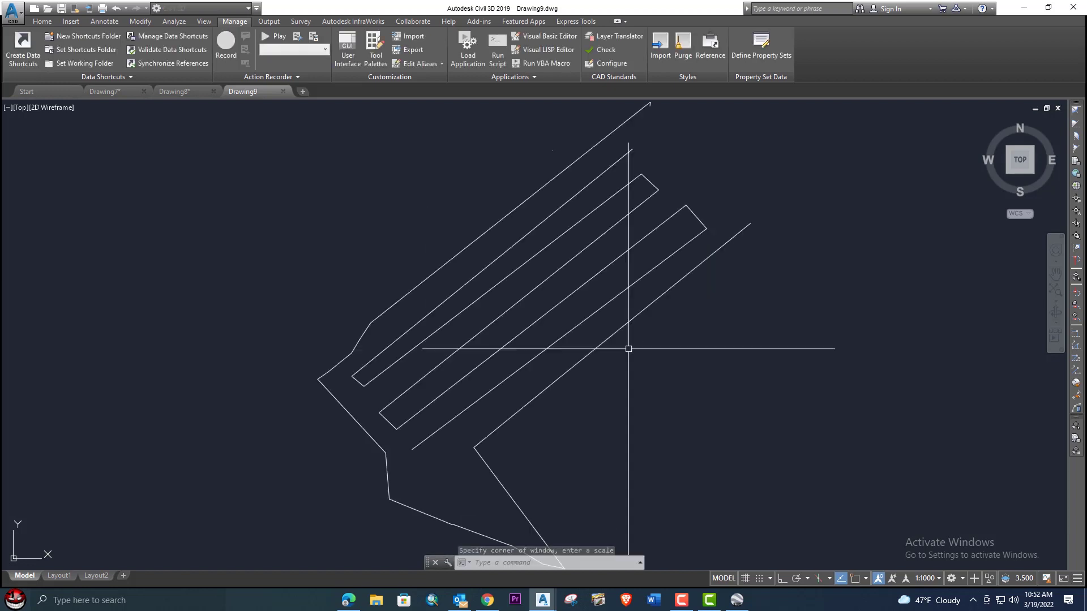
scroll(651, 340, up, 8)
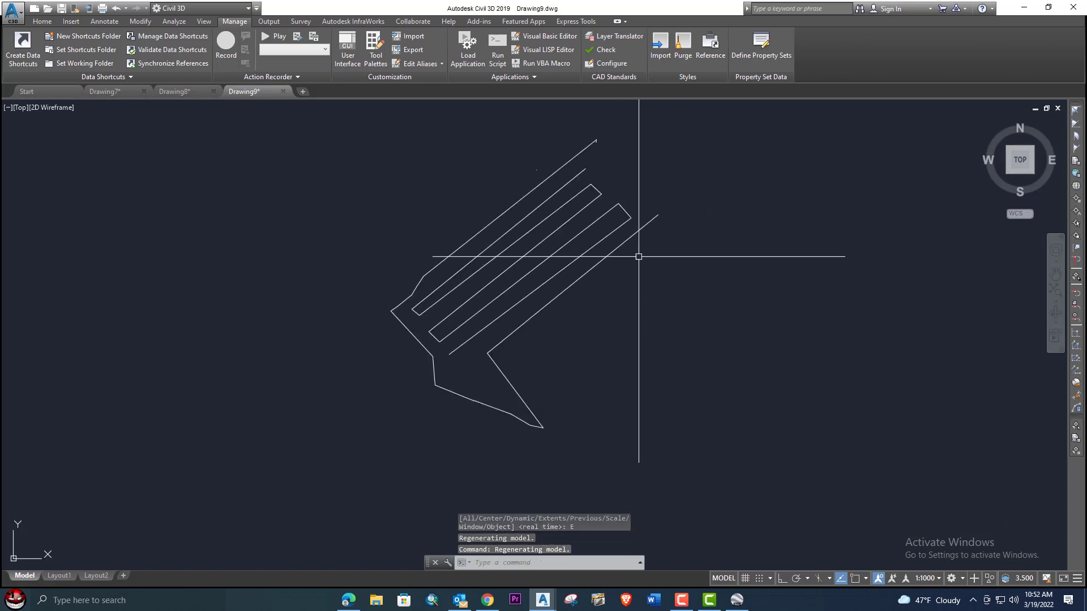
scroll(633, 212, down, 2)
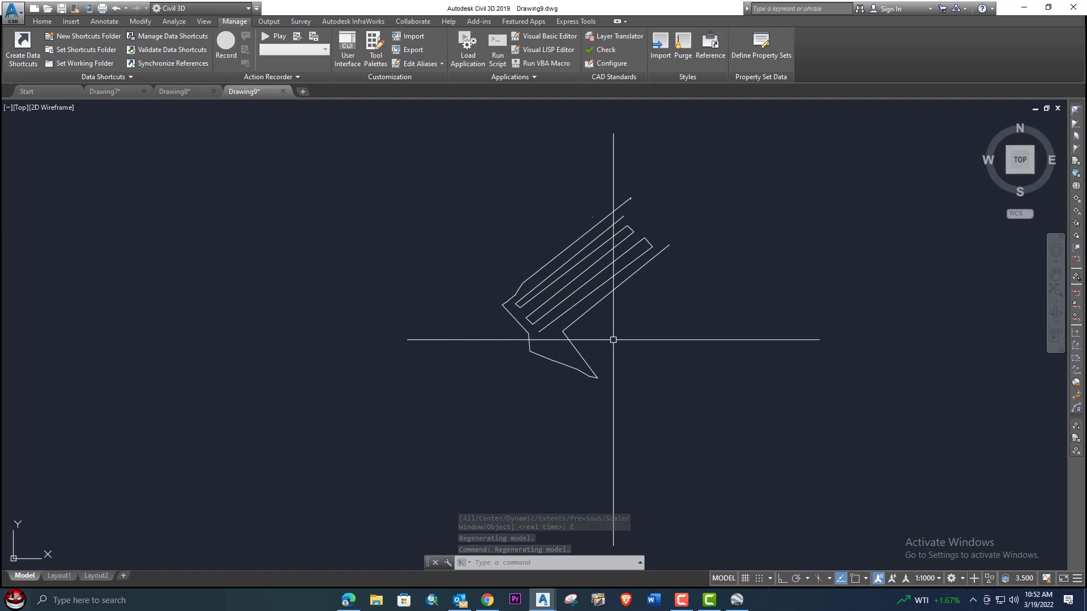
Run IRT again and examine the available map types, from local KML and SHP files to worldwide and country-specific map providers, keeping the current selection
text(IR)
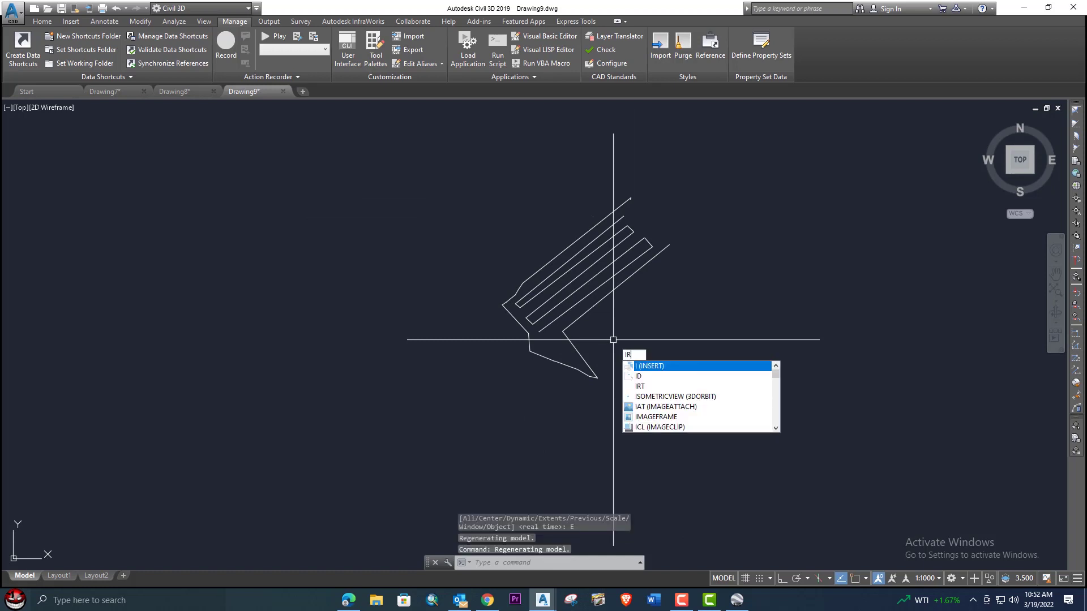
text(T)
key(Return)
click(537, 283)
scroll(532, 299, up, 5)
scroll(526, 307, up, 8)
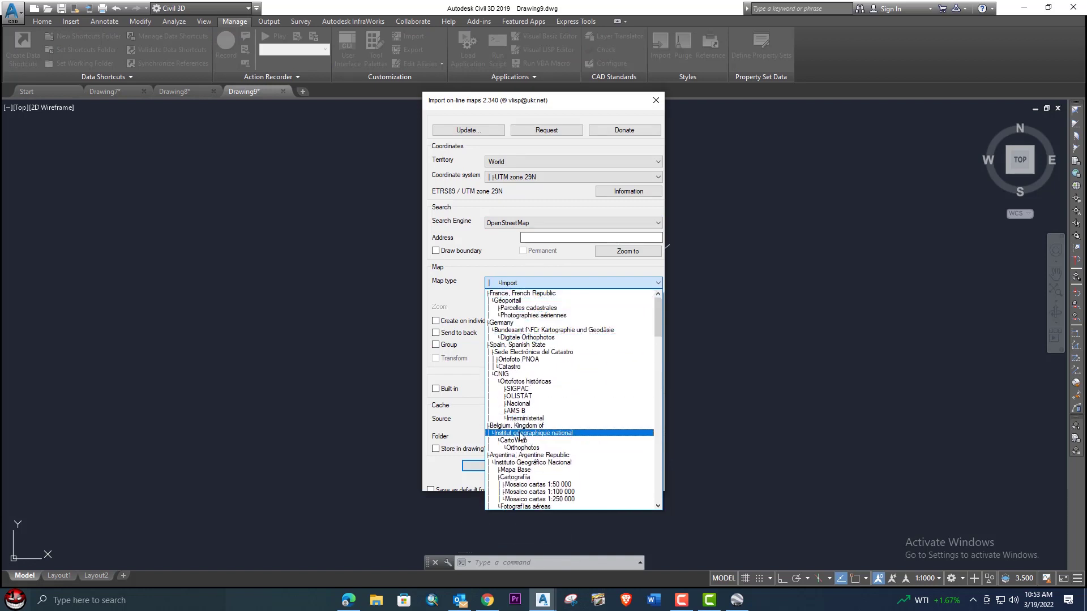
scroll(513, 453, down, 3)
scroll(513, 453, down, 4)
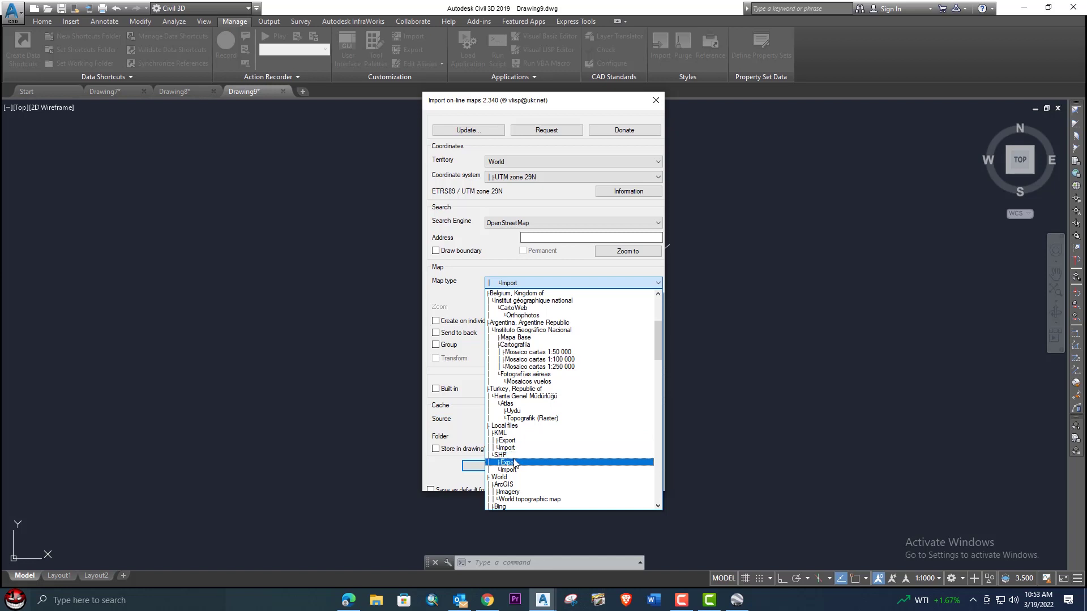
scroll(514, 463, down, 2)
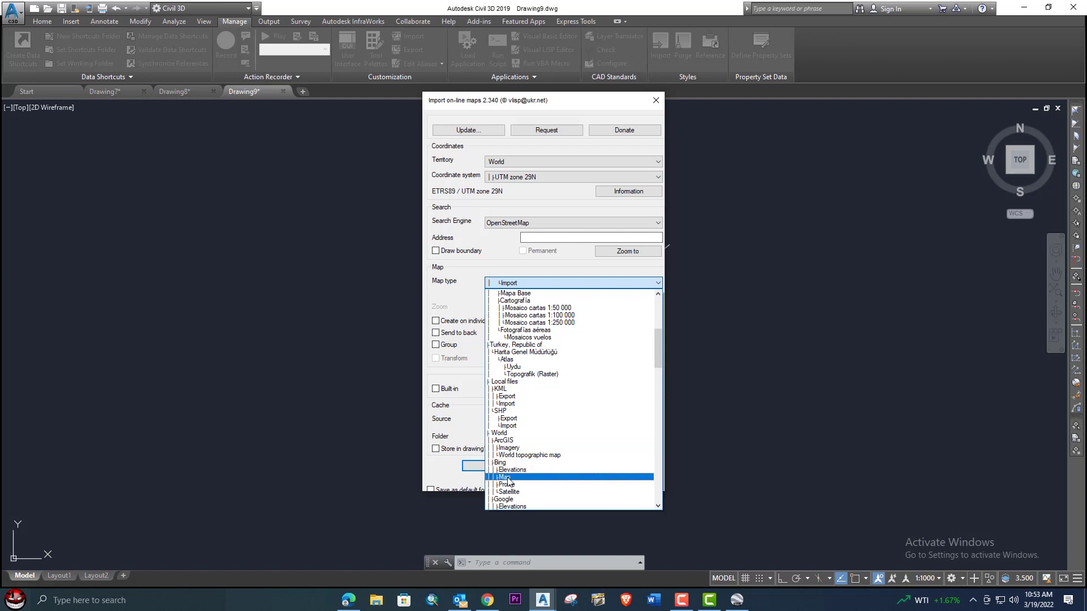
scroll(523, 484, down, 2)
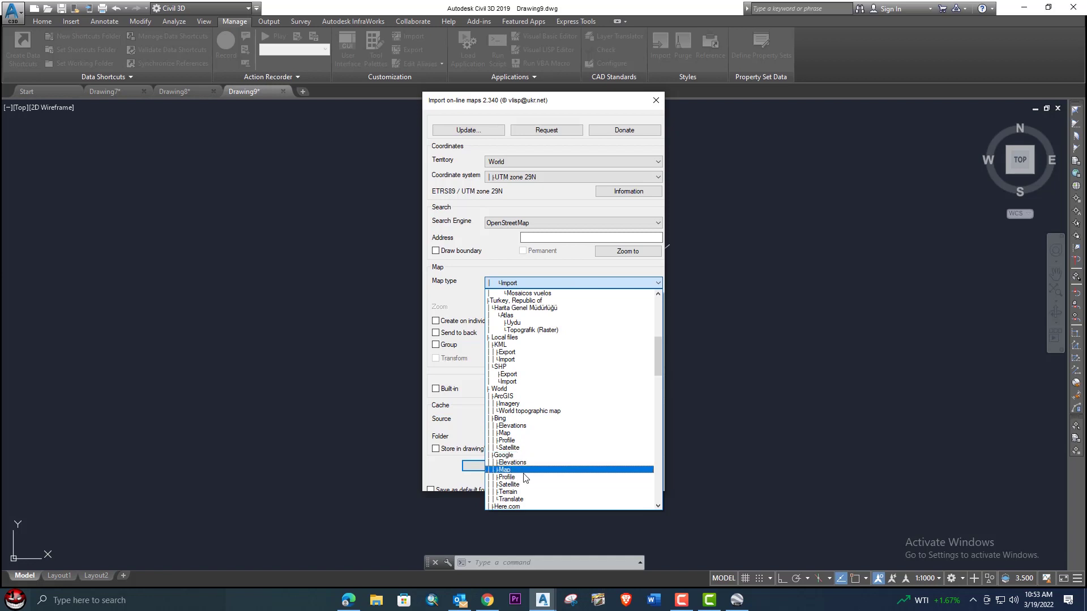
scroll(516, 481, down, 4)
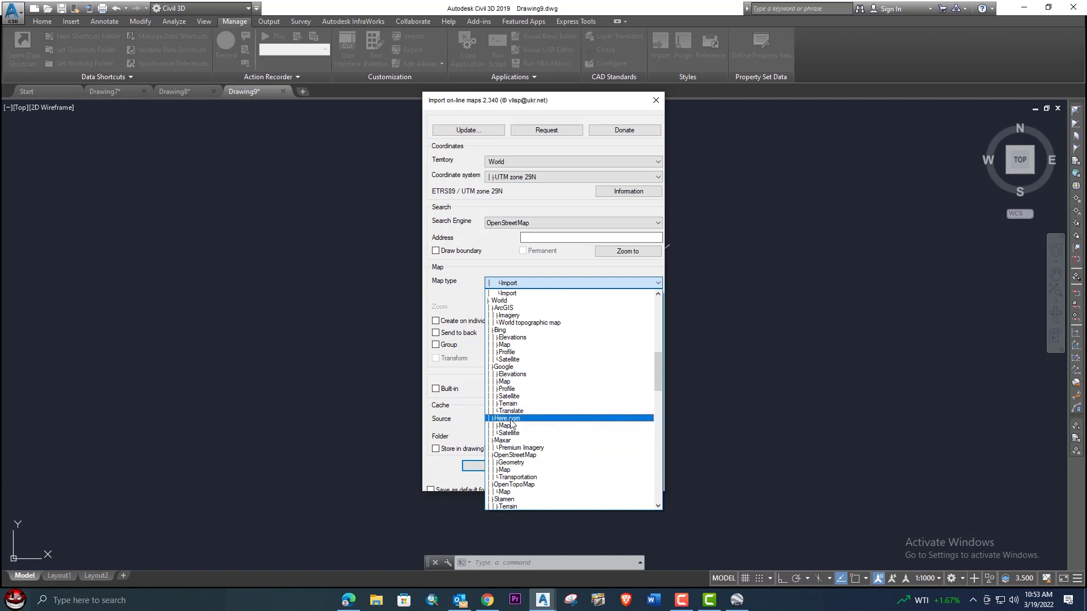
scroll(516, 453, down, 2)
scroll(518, 455, down, 2)
scroll(513, 450, down, 1)
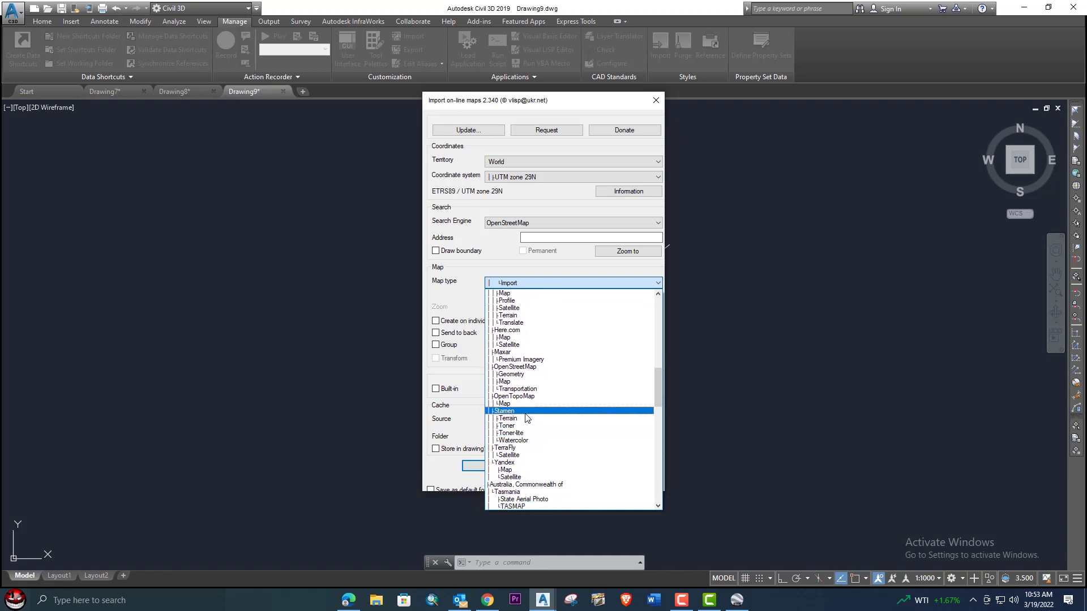
scroll(543, 462, down, 7)
scroll(505, 445, down, 16)
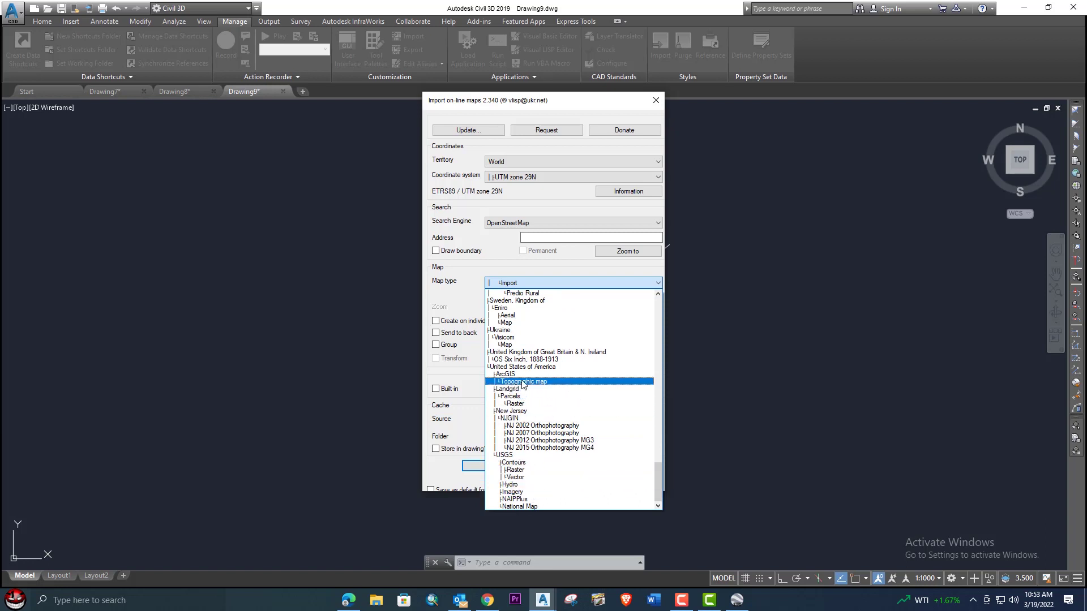
scroll(529, 383, up, 4)
scroll(529, 382, up, 6)
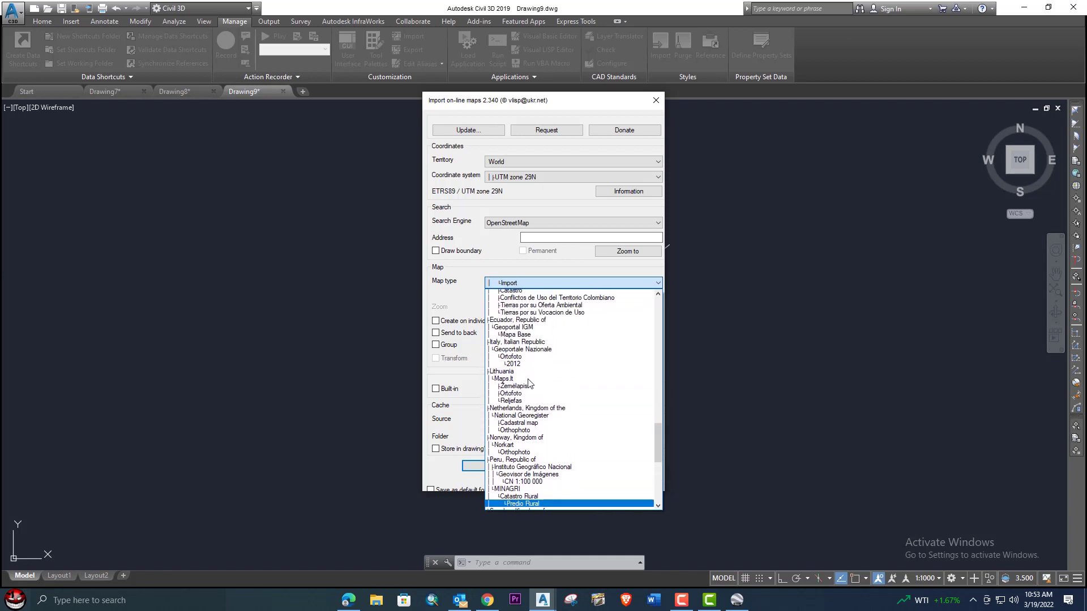
scroll(529, 396, up, 4)
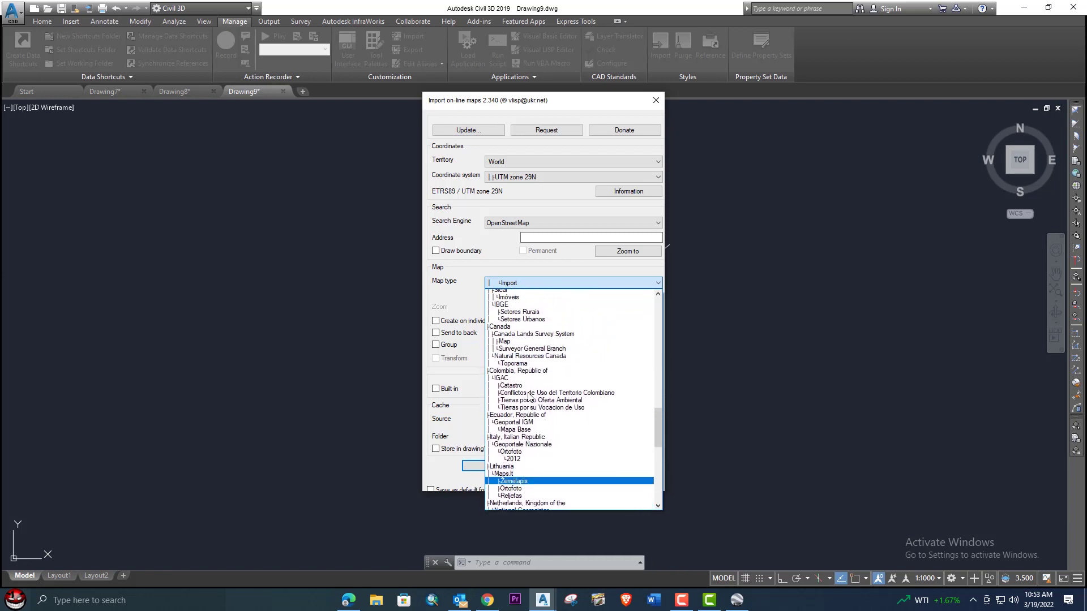
scroll(552, 390, up, 3)
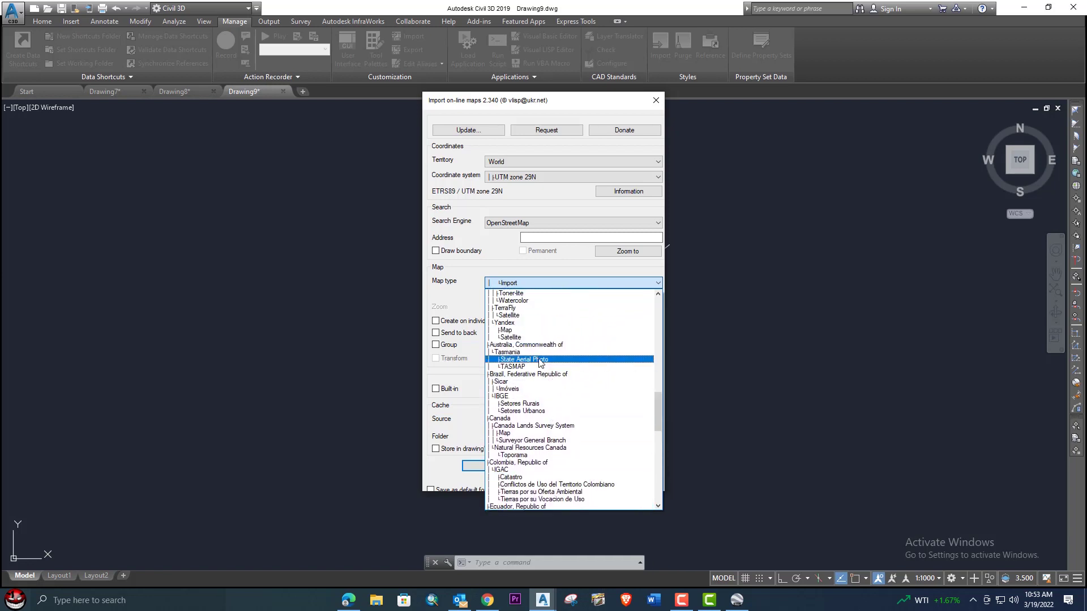
scroll(531, 337, up, 2)
scroll(530, 337, up, 2)
scroll(527, 367, up, 2)
scroll(531, 334, up, 3)
scroll(532, 333, up, 3)
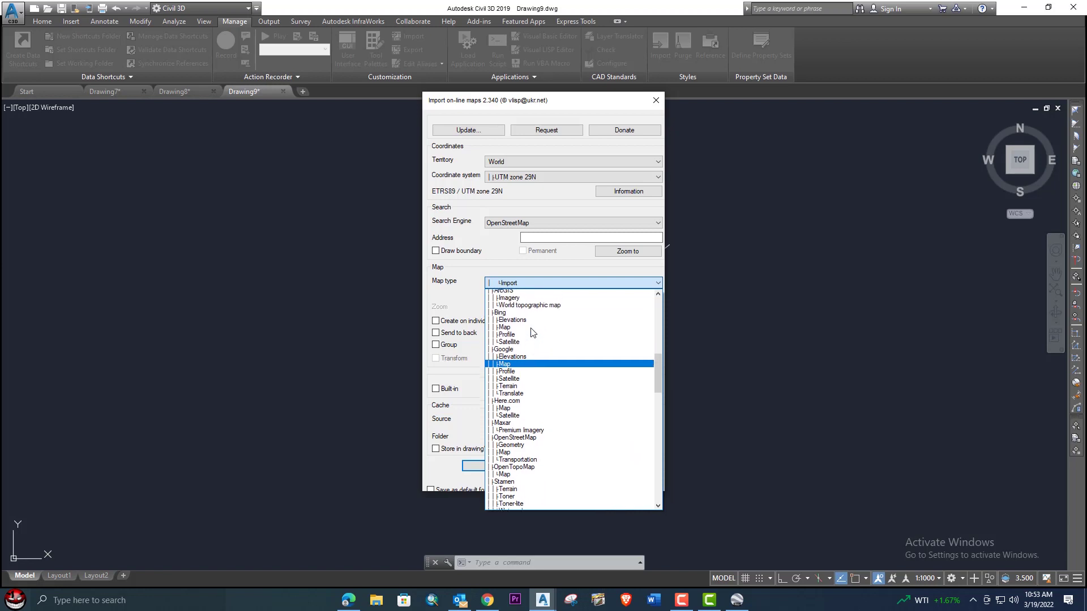
scroll(524, 333, up, 2)
scroll(517, 334, up, 3)
scroll(517, 334, up, 3)
click(461, 297)
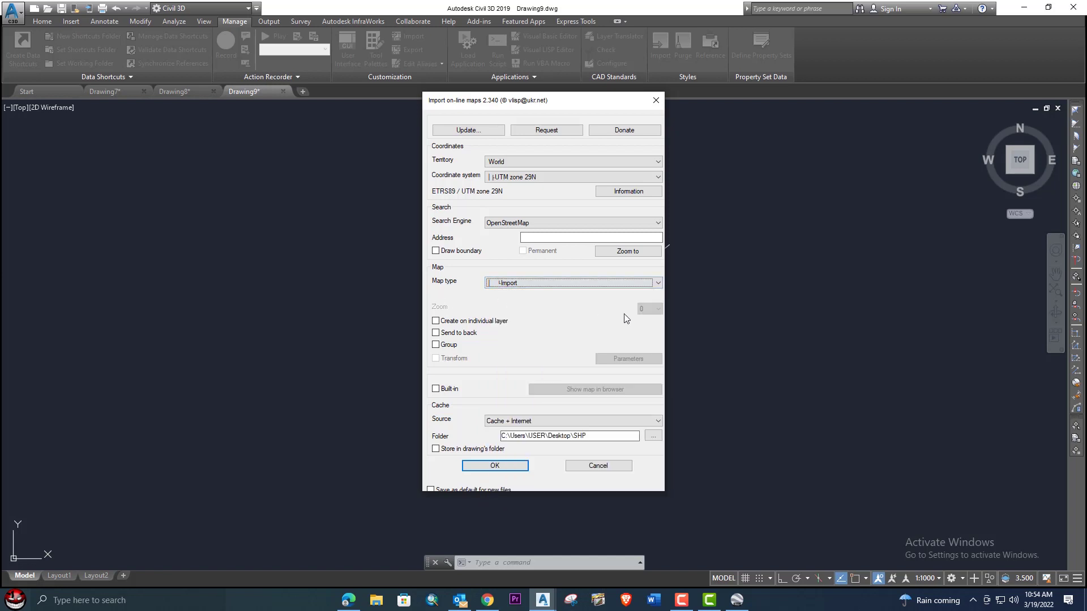